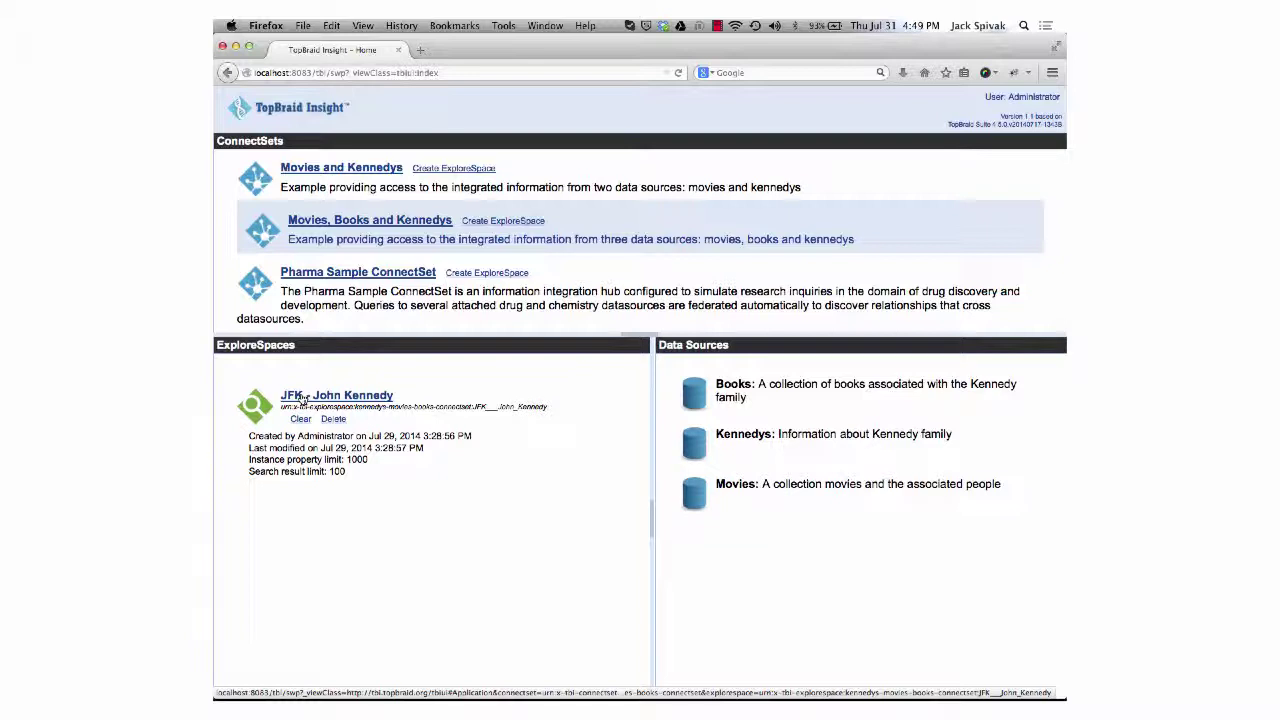
- Create an ExploreSpace named Demo for the Movies, Books and Kennedys ConnectSet and open it
{"action": "left_click", "coordinate": [516, 222]}
{"action": "left_click", "coordinate": [508, 198]}
{"action": "type", "text": "Demo"}
{"action": "left_click", "coordinate": [270, 286]}
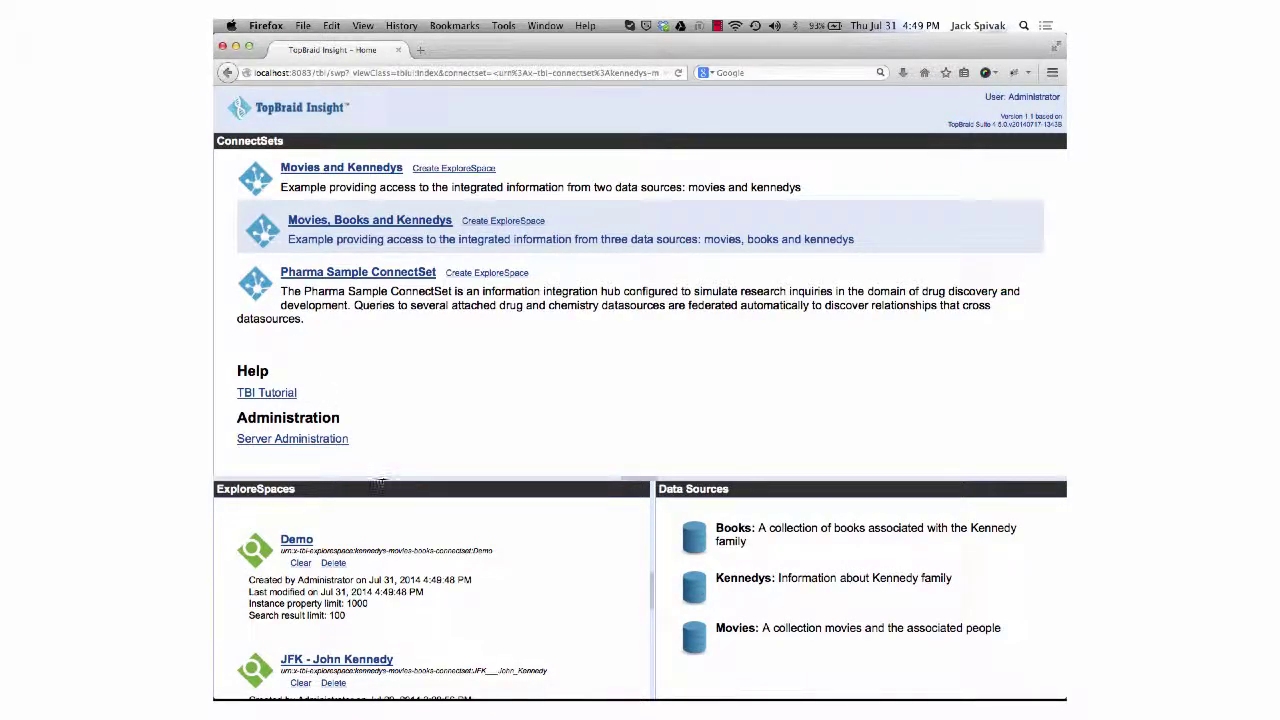
{"action": "left_click_drag", "start_coordinate": [392, 479], "coordinate": [403, 352]}
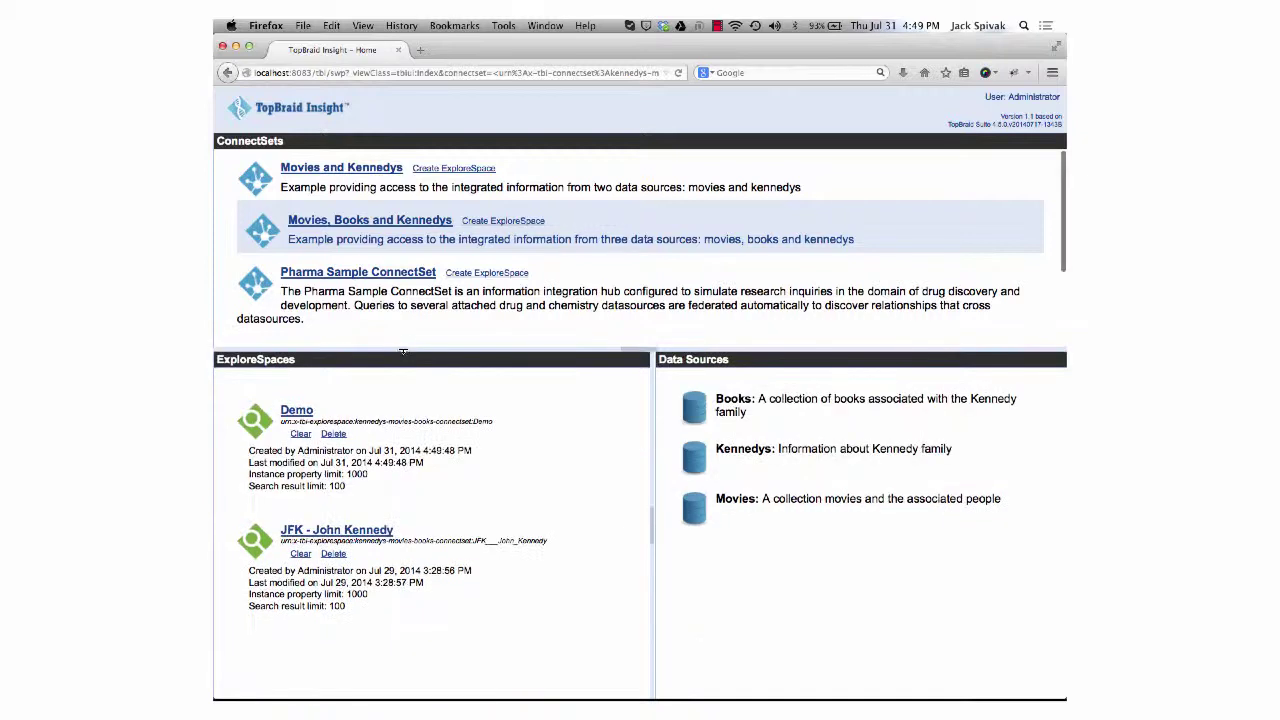
{"action": "left_click", "coordinate": [292, 412]}
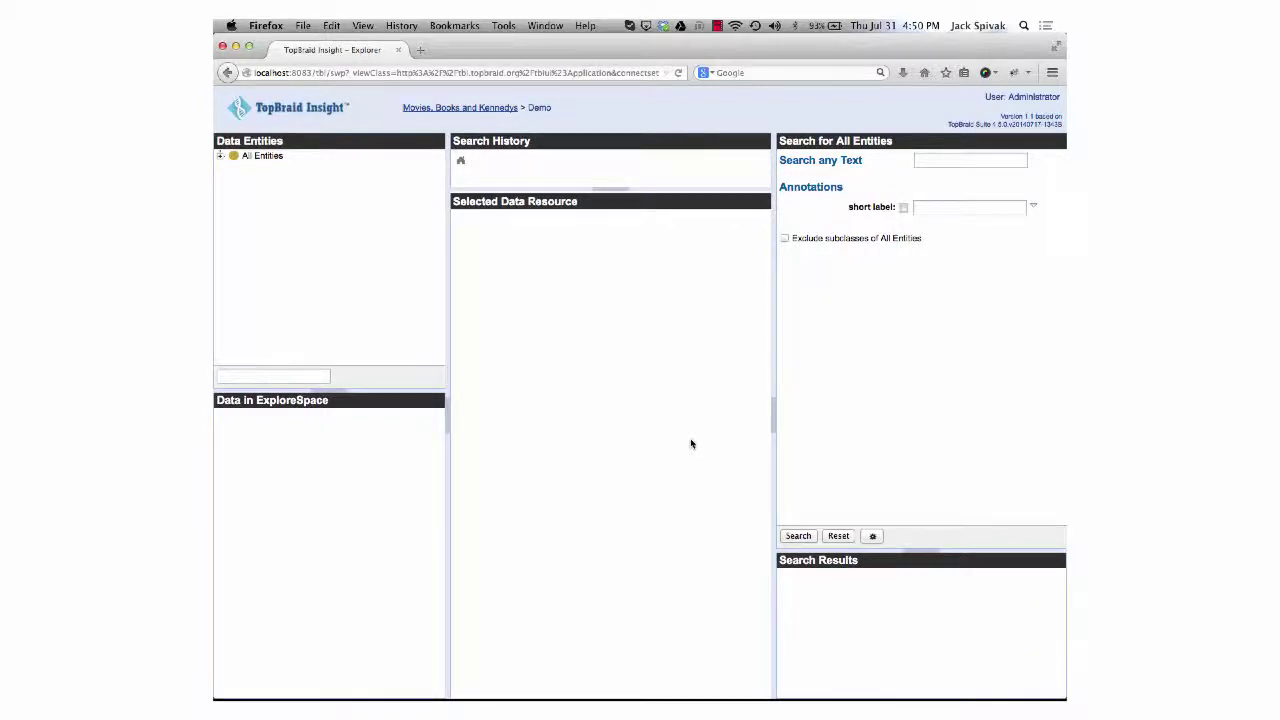
- Search all entities for the text "kennedy" and enlarge the search results area
{"action": "left_click", "coordinate": [221, 157]}
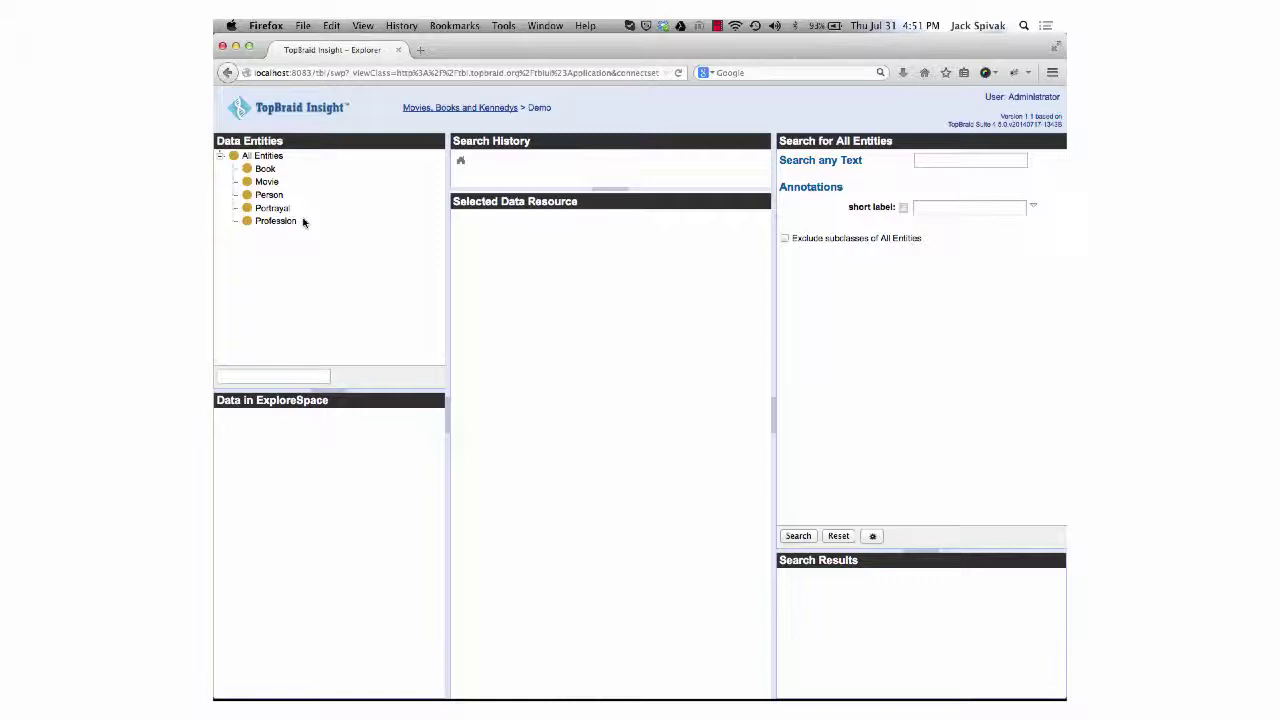
{"action": "left_click", "coordinate": [267, 159]}
{"action": "left_click", "coordinate": [942, 163]}
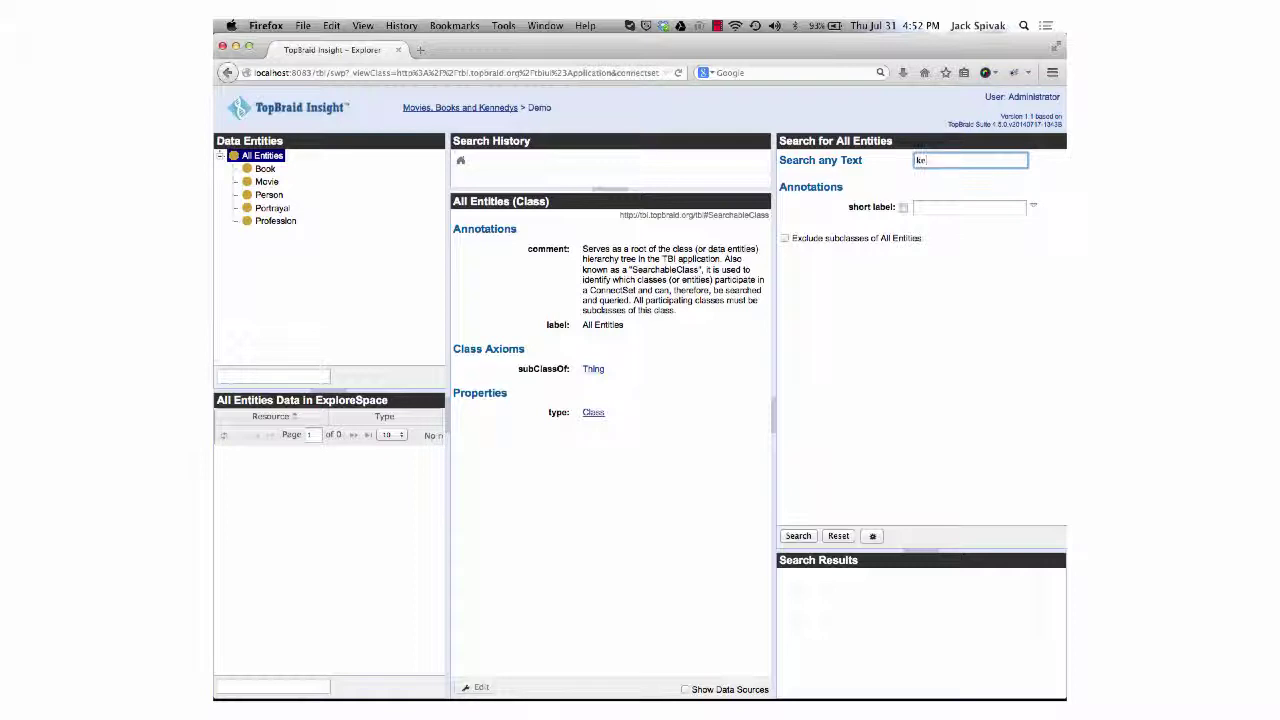
{"action": "type", "text": "kennedy"}
{"action": "left_click", "coordinate": [798, 536]}
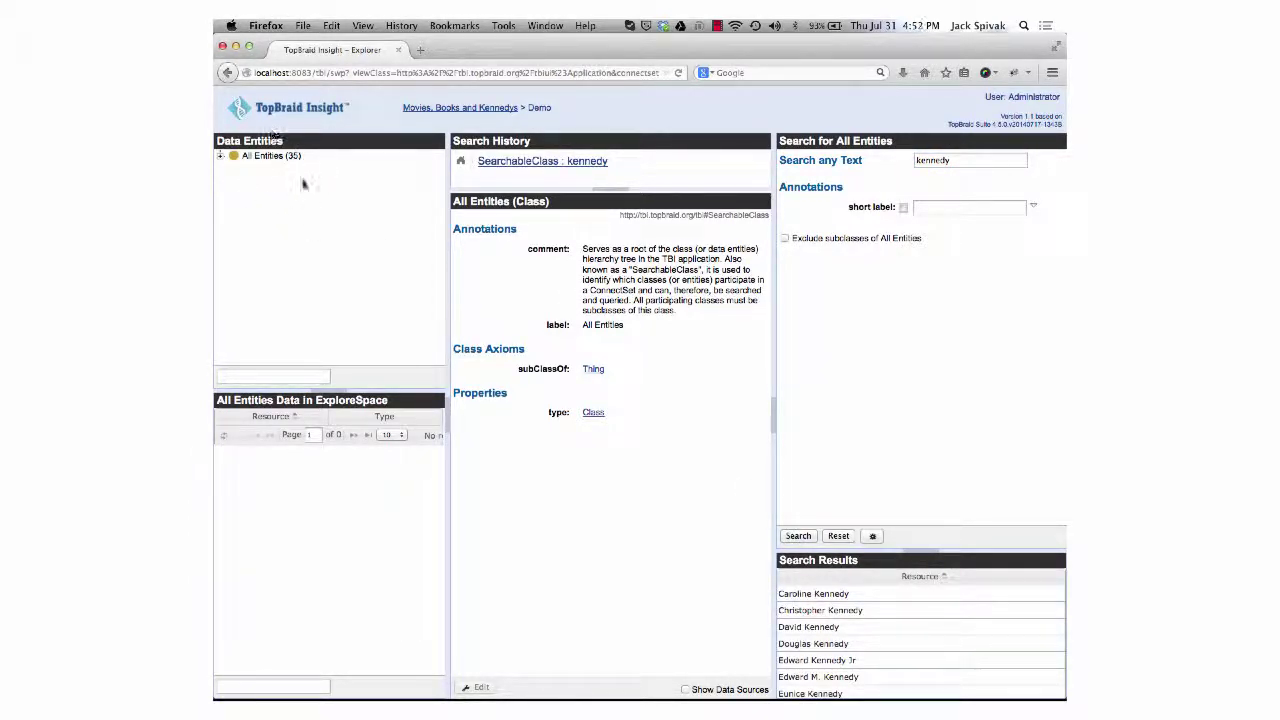
{"action": "left_click_drag", "start_coordinate": [897, 553], "coordinate": [903, 452]}
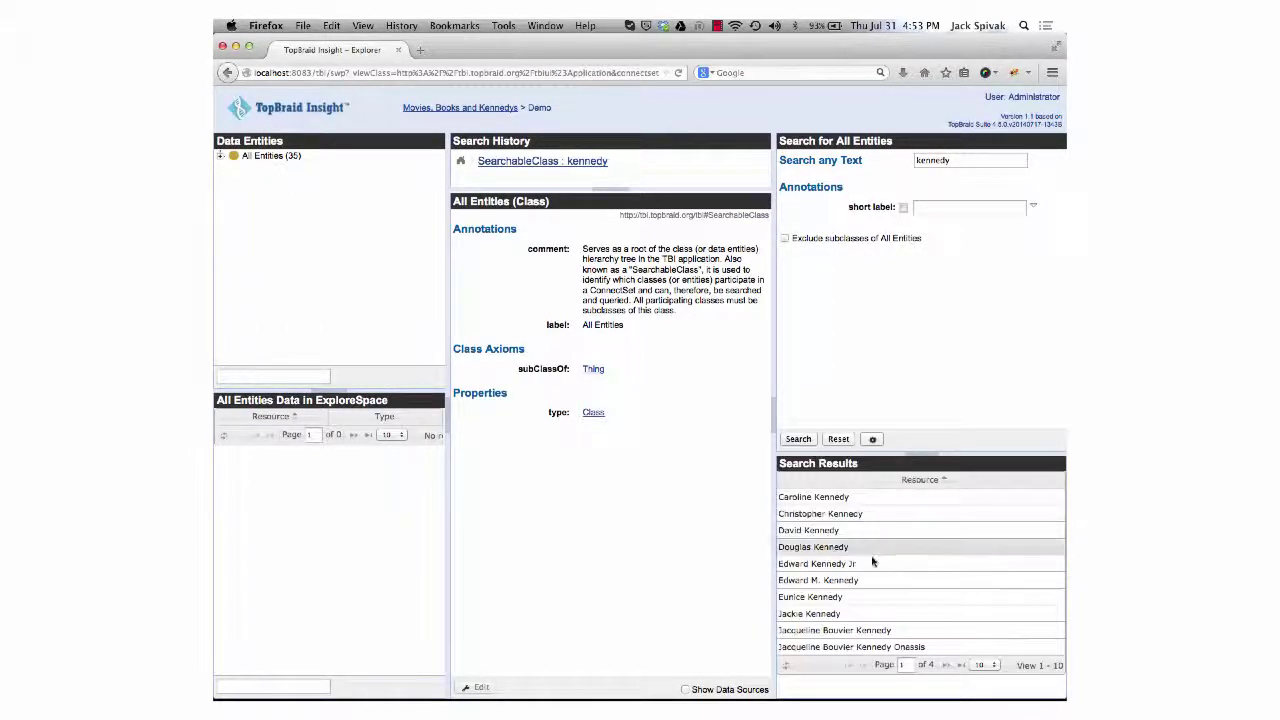
- Expand the entity tree and view the ExploreSpace data for the Book, Movie and Person classes in turn
{"action": "left_click", "coordinate": [221, 157]}
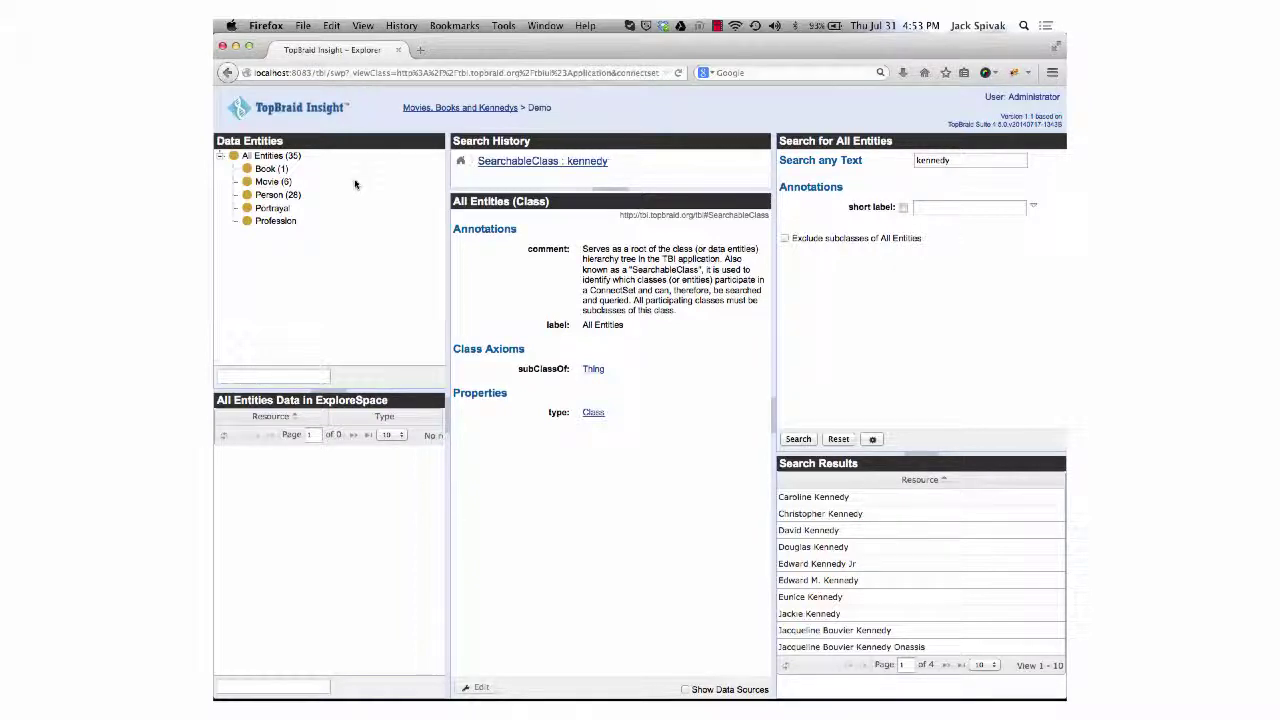
{"action": "left_click", "coordinate": [265, 169]}
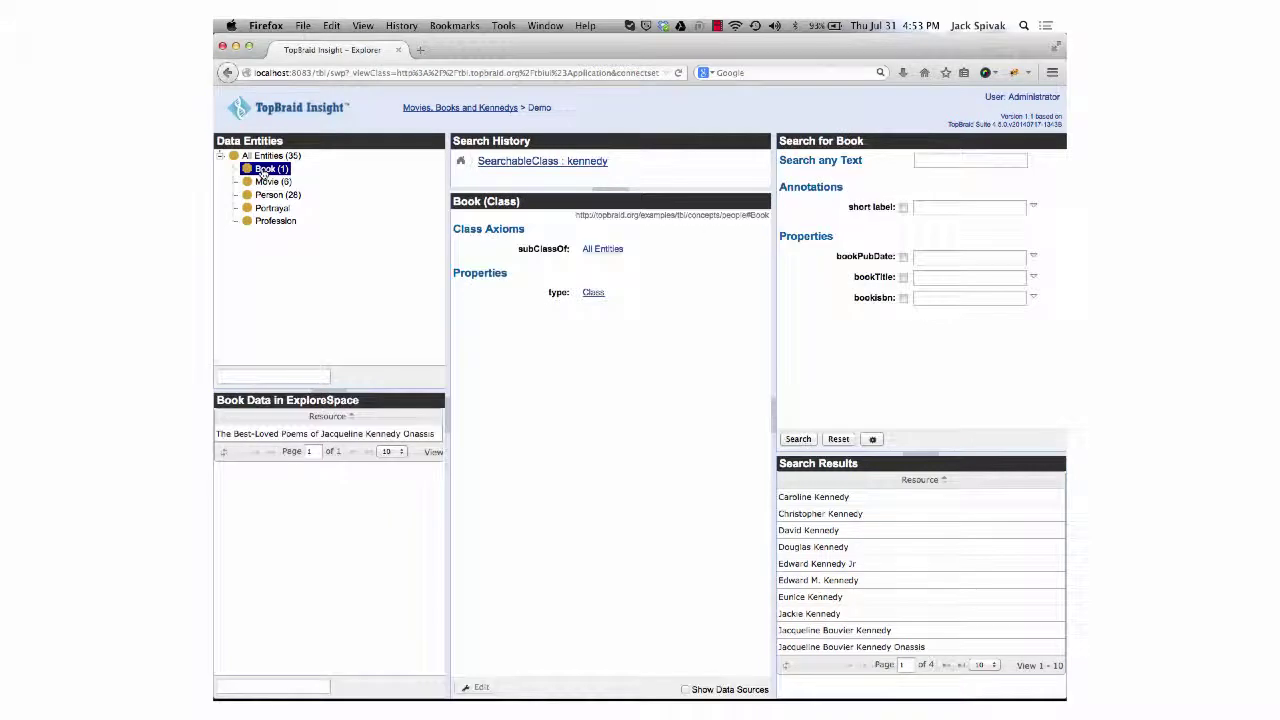
{"action": "left_click", "coordinate": [268, 182]}
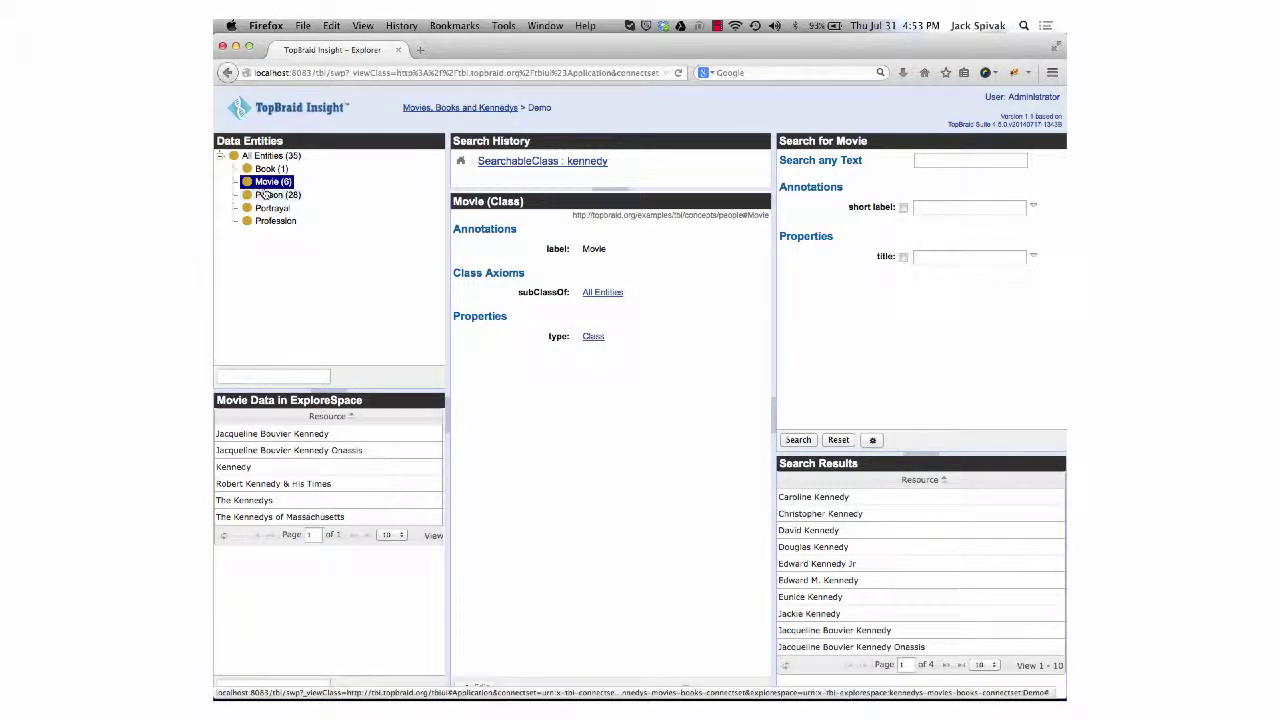
{"action": "left_click", "coordinate": [267, 195]}
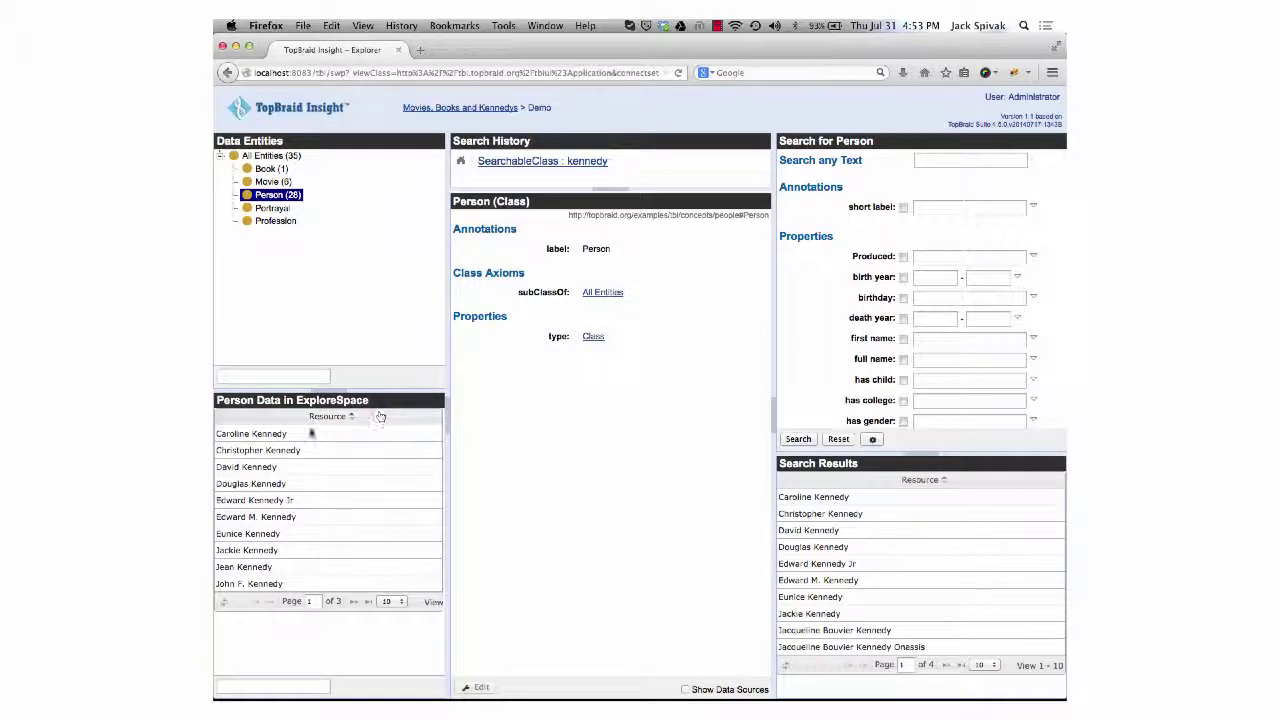
- Open the John F. Kennedy person record, review the data sources of its properties, and hide the sources again
{"action": "left_click", "coordinate": [241, 584]}
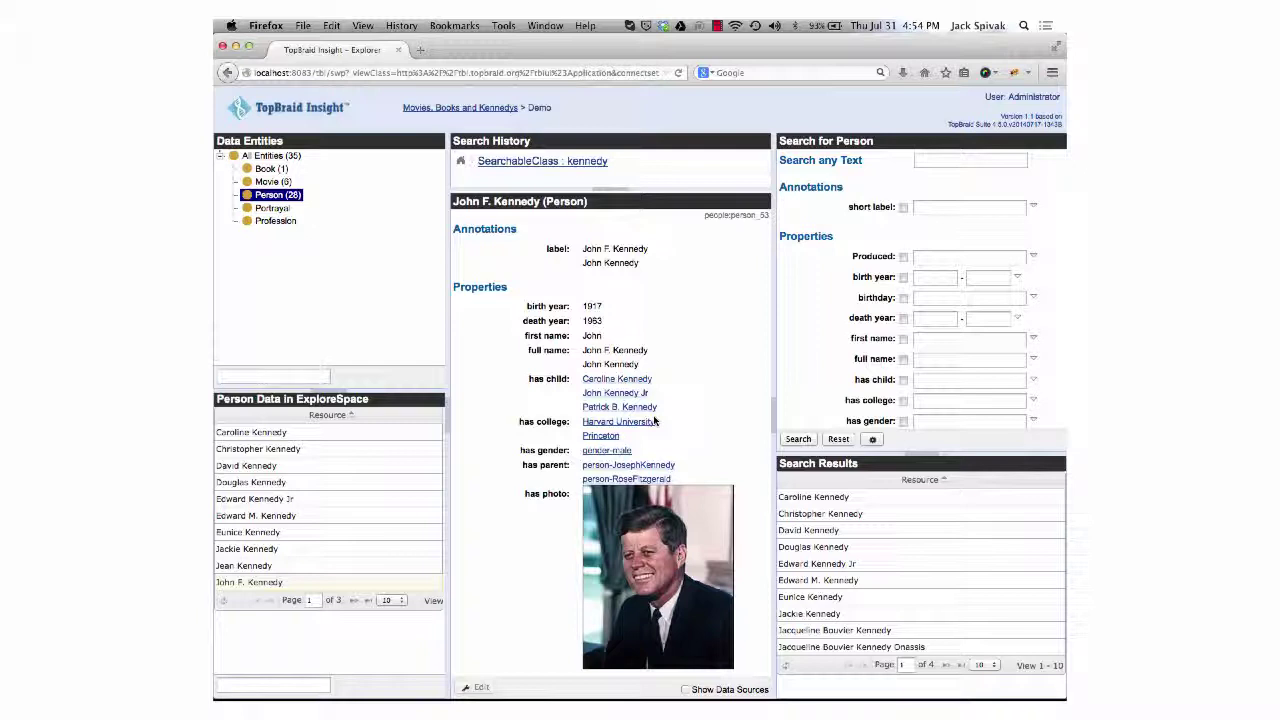
{"action": "left_click", "coordinate": [684, 690]}
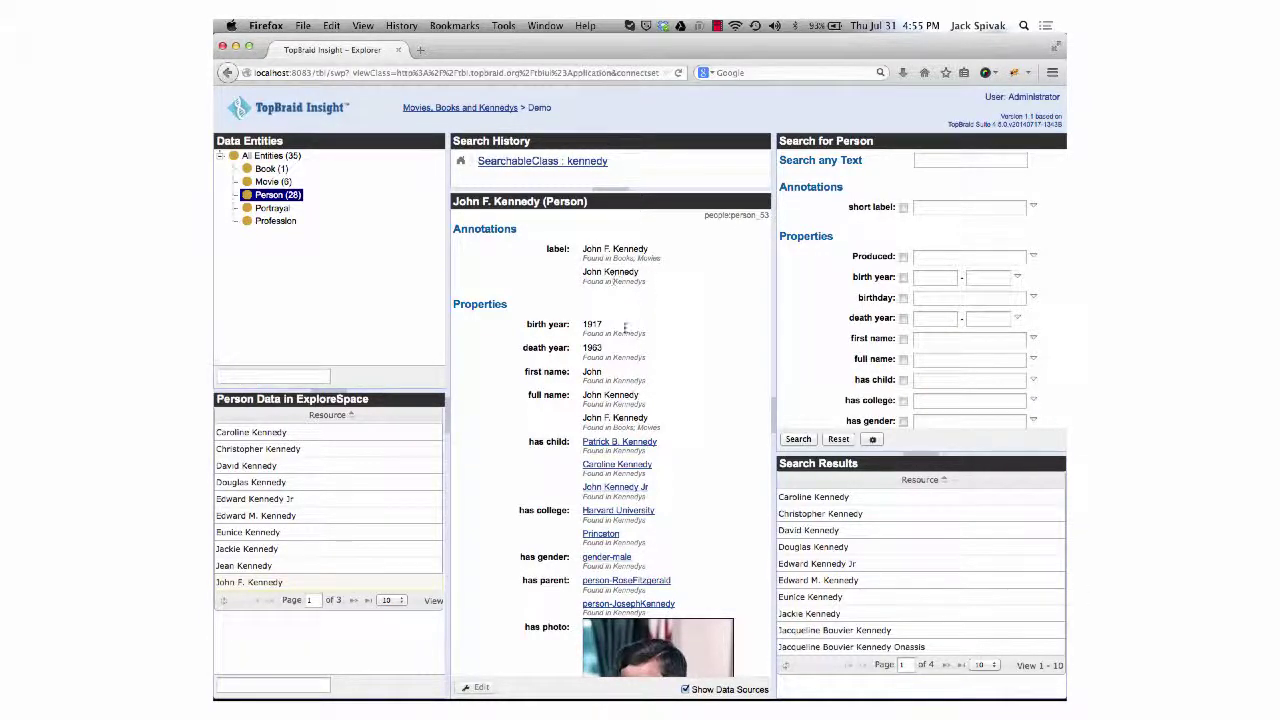
{"action": "scroll", "coordinate": [665, 463], "scroll_direction": "down", "scroll_amount": 5}
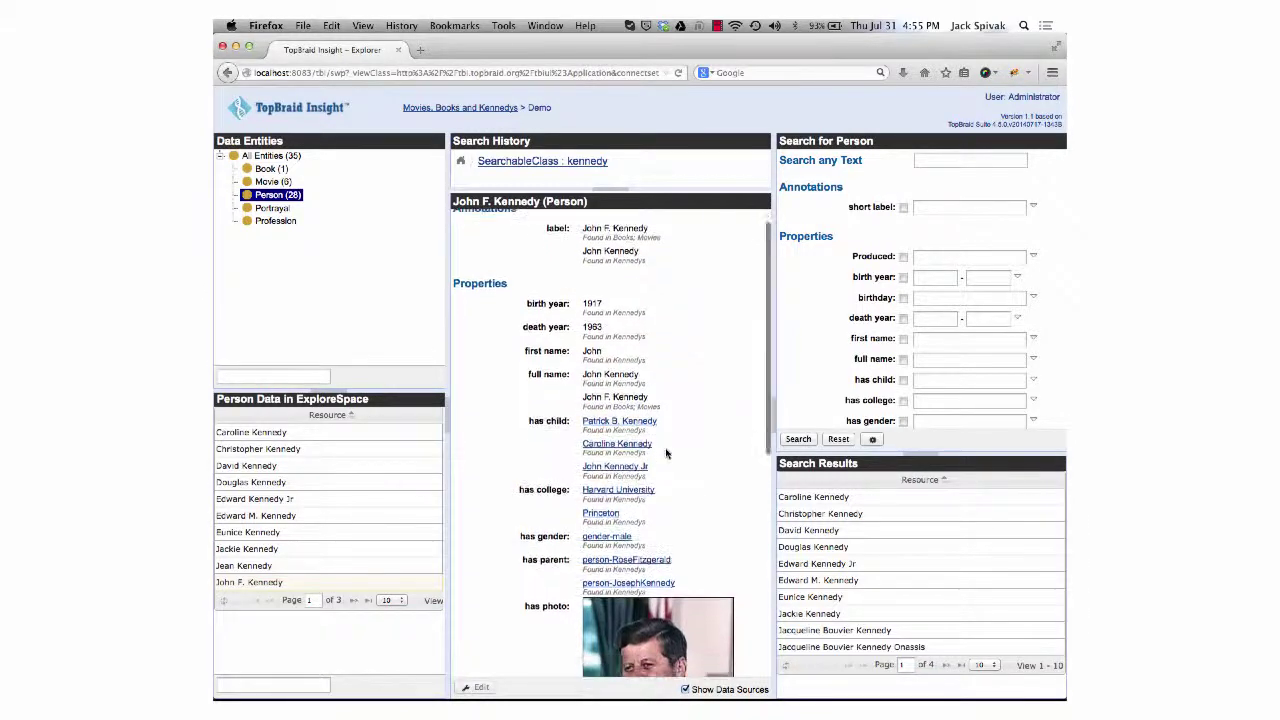
{"action": "scroll", "coordinate": [668, 453], "scroll_direction": "down", "scroll_amount": 5}
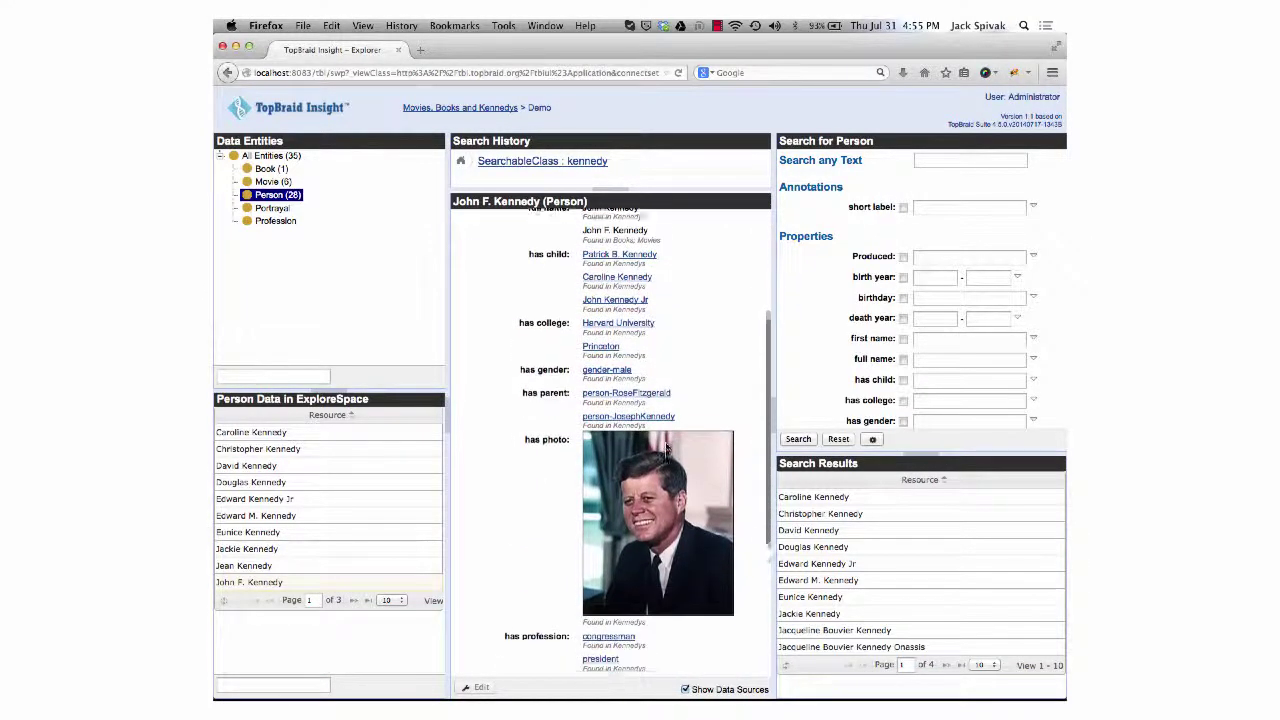
{"action": "scroll", "coordinate": [665, 453], "scroll_direction": "down", "scroll_amount": 5}
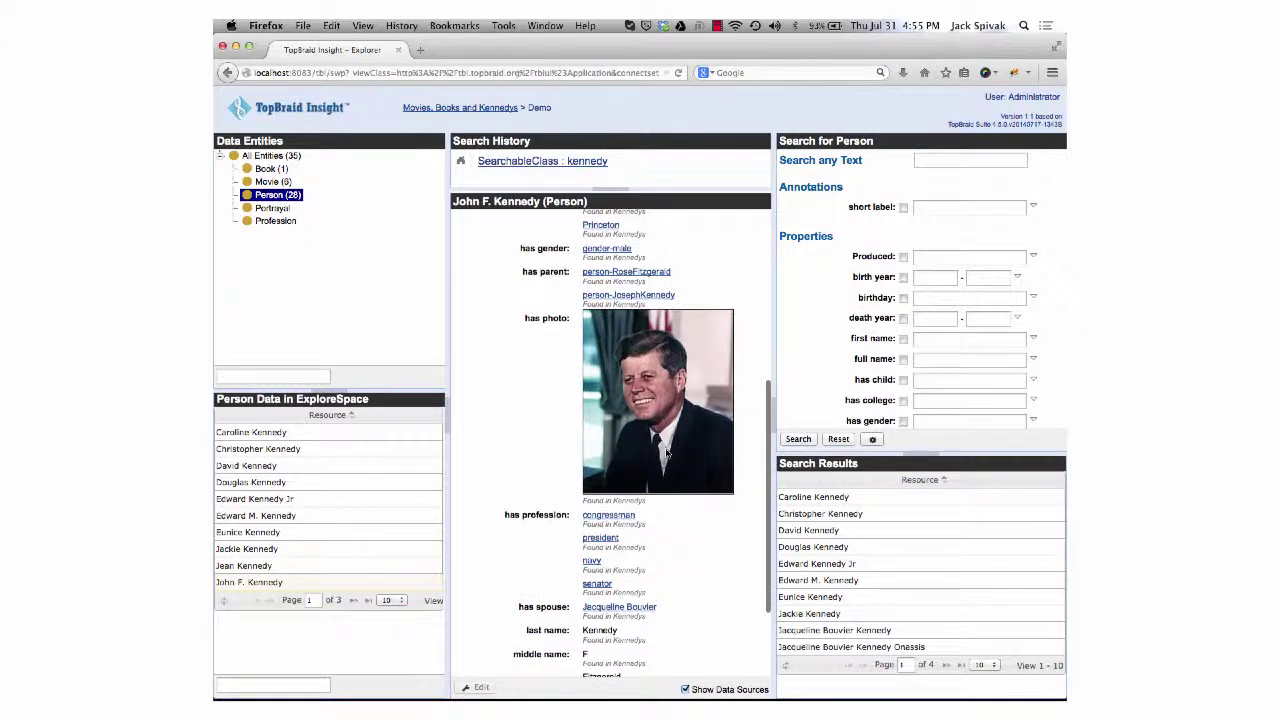
{"action": "scroll", "coordinate": [666, 454], "scroll_direction": "down", "scroll_amount": 1}
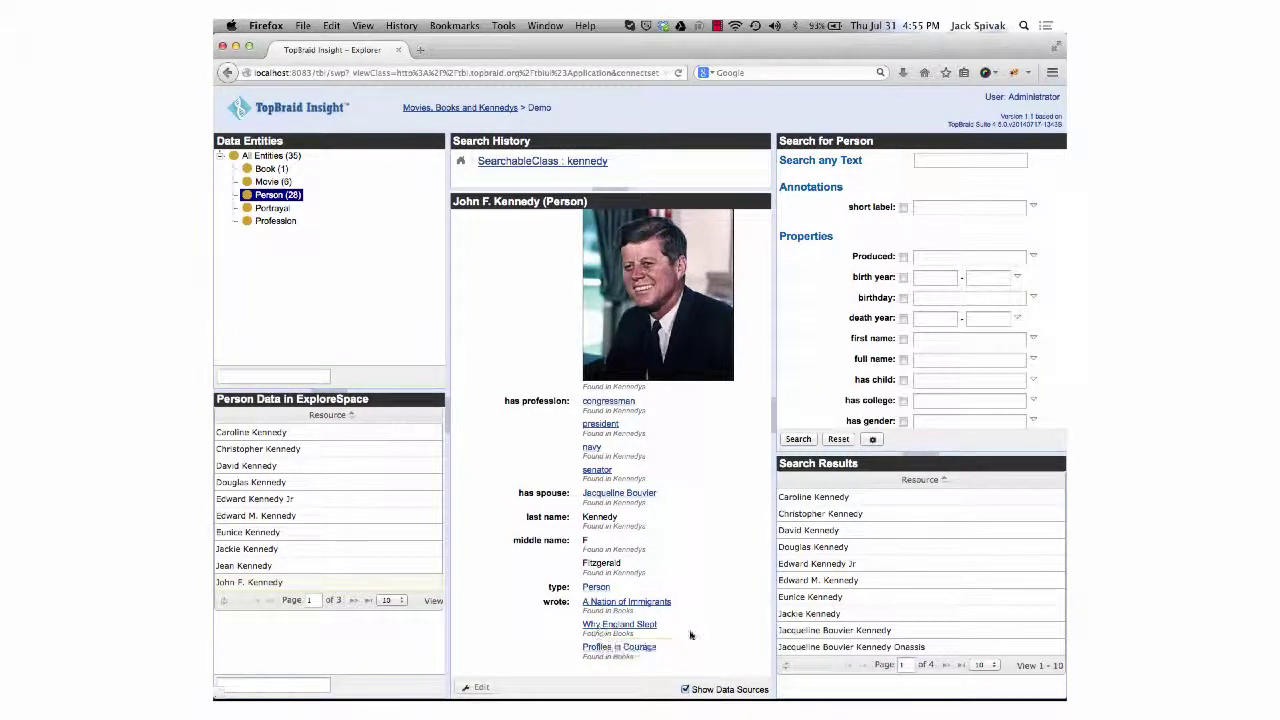
{"action": "left_click", "coordinate": [685, 689]}
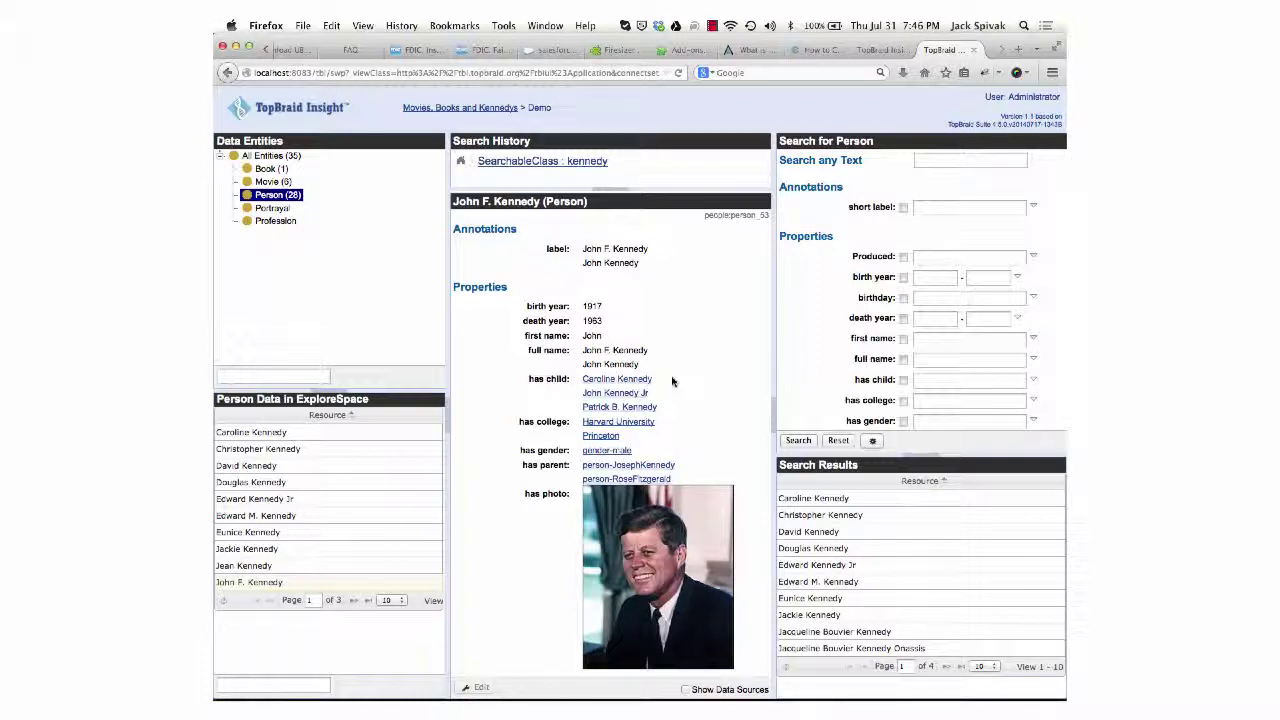
- Review John F. Kennedy's properties and follow his spouse link to examine Jacqueline Bouvier's record
{"action": "scroll", "coordinate": [665, 522], "scroll_direction": "down", "scroll_amount": 3}
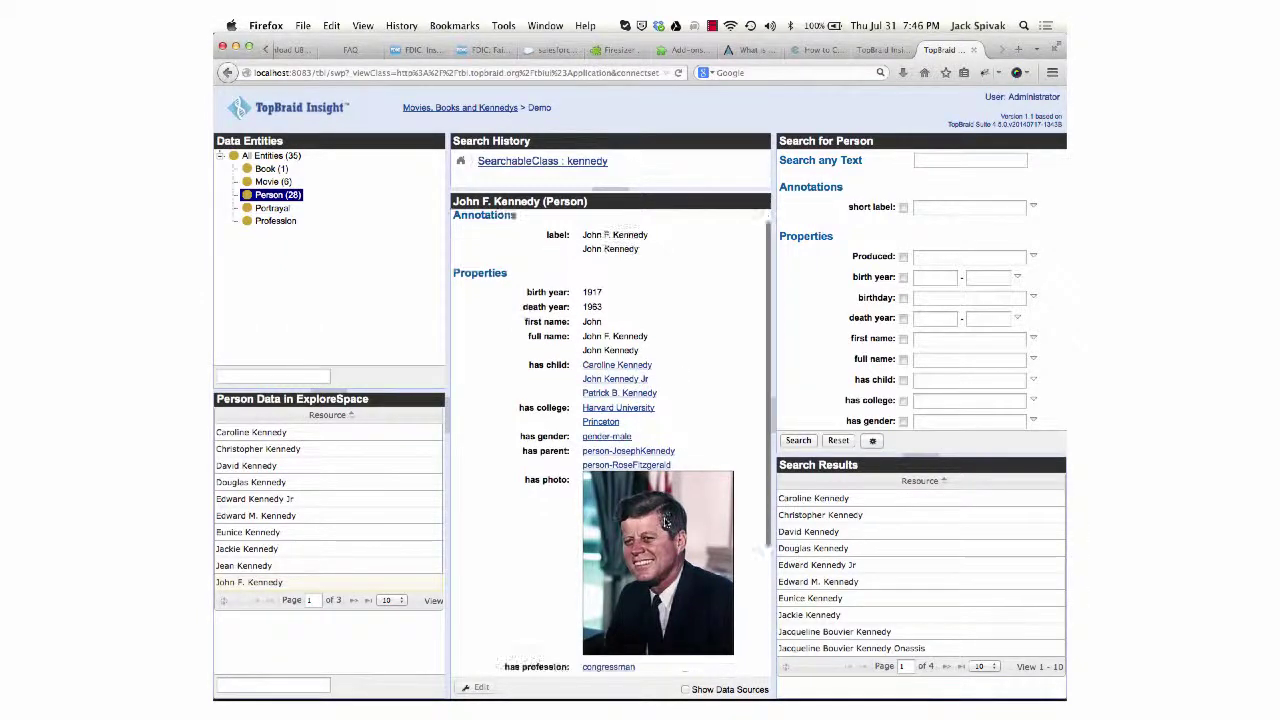
{"action": "scroll", "coordinate": [665, 522], "scroll_direction": "down", "scroll_amount": 1}
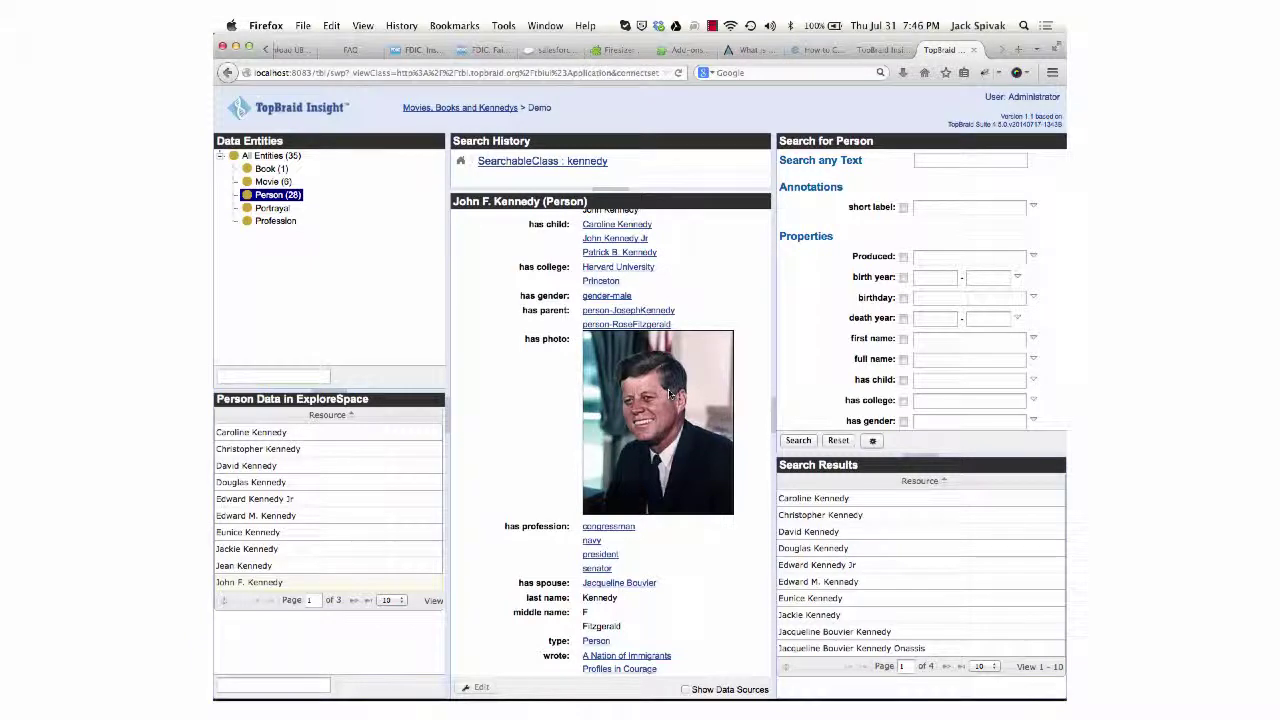
{"action": "scroll", "coordinate": [640, 393], "scroll_direction": "up", "scroll_amount": 5}
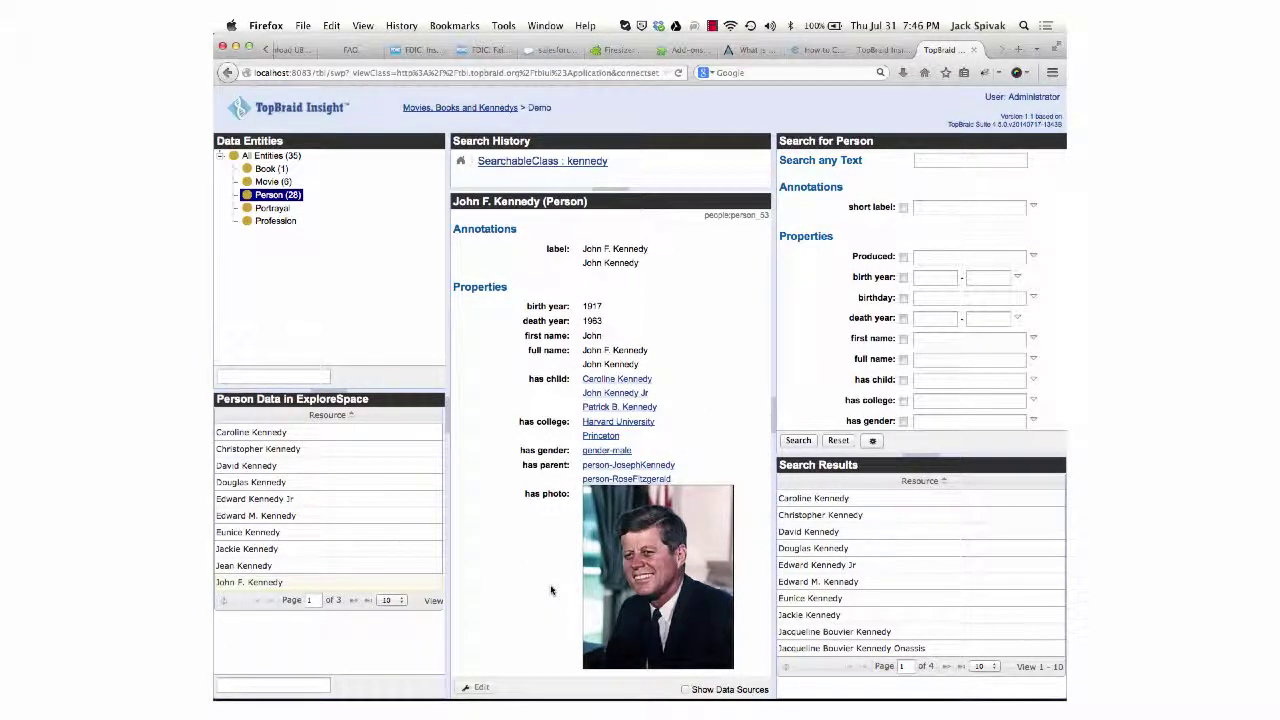
{"action": "scroll", "coordinate": [550, 590], "scroll_direction": "down", "scroll_amount": 4}
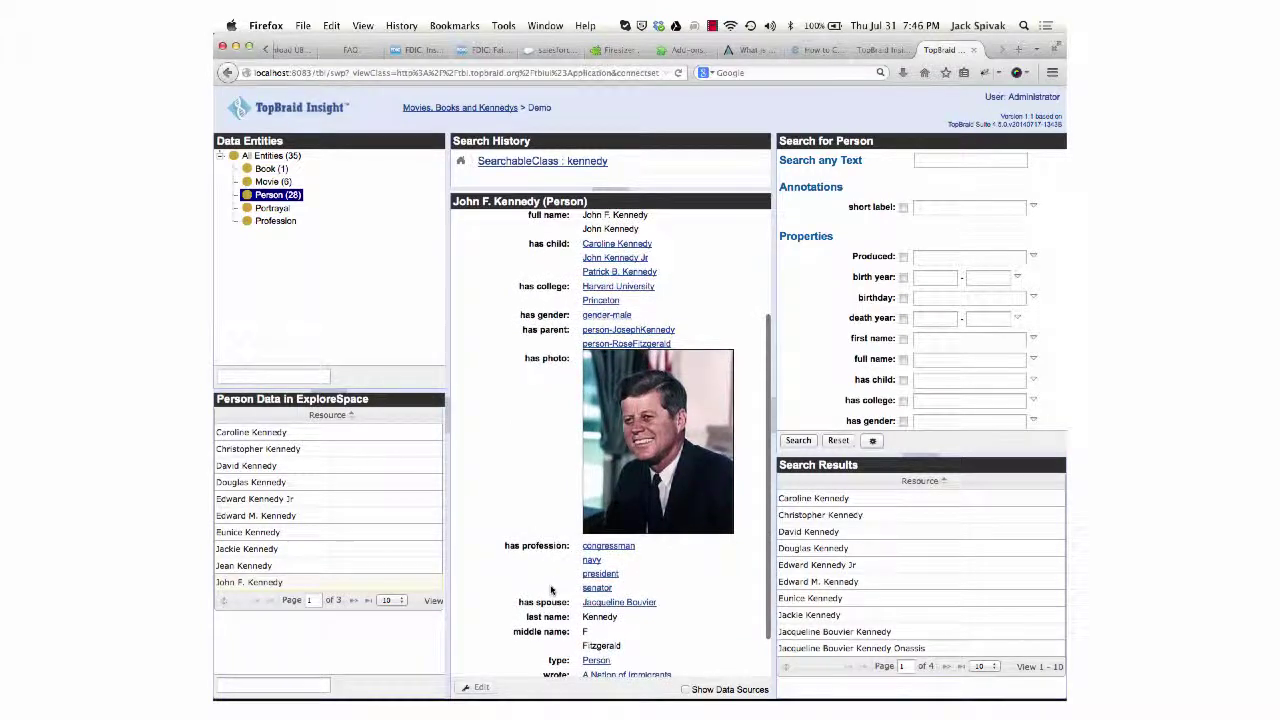
{"action": "scroll", "coordinate": [550, 590], "scroll_direction": "down", "scroll_amount": 1}
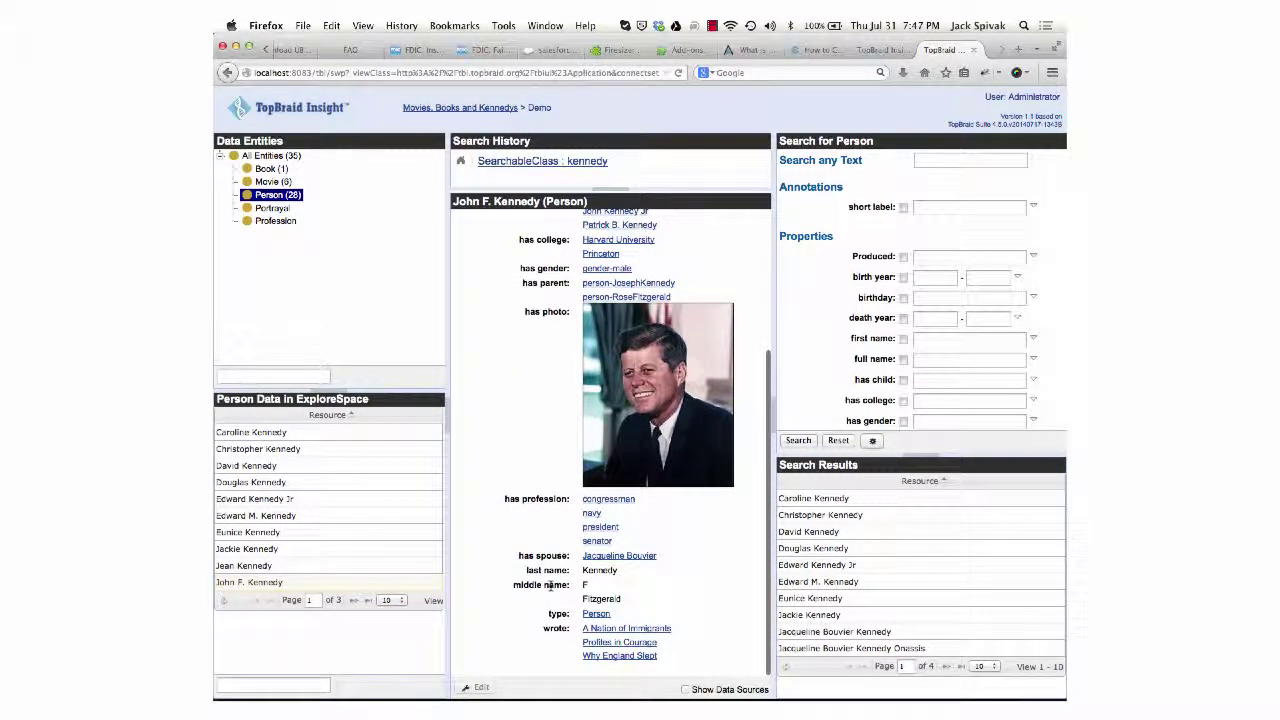
{"action": "left_click", "coordinate": [639, 559]}
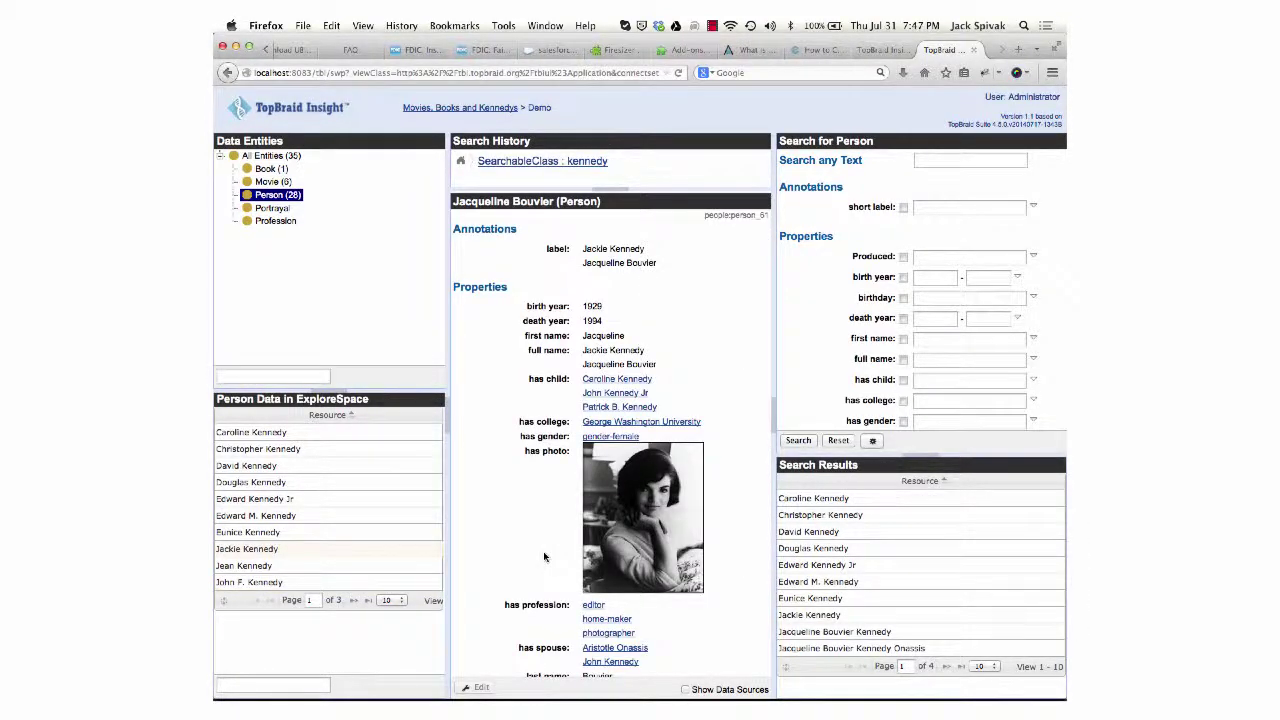
{"action": "scroll", "coordinate": [544, 557], "scroll_direction": "down", "scroll_amount": 3}
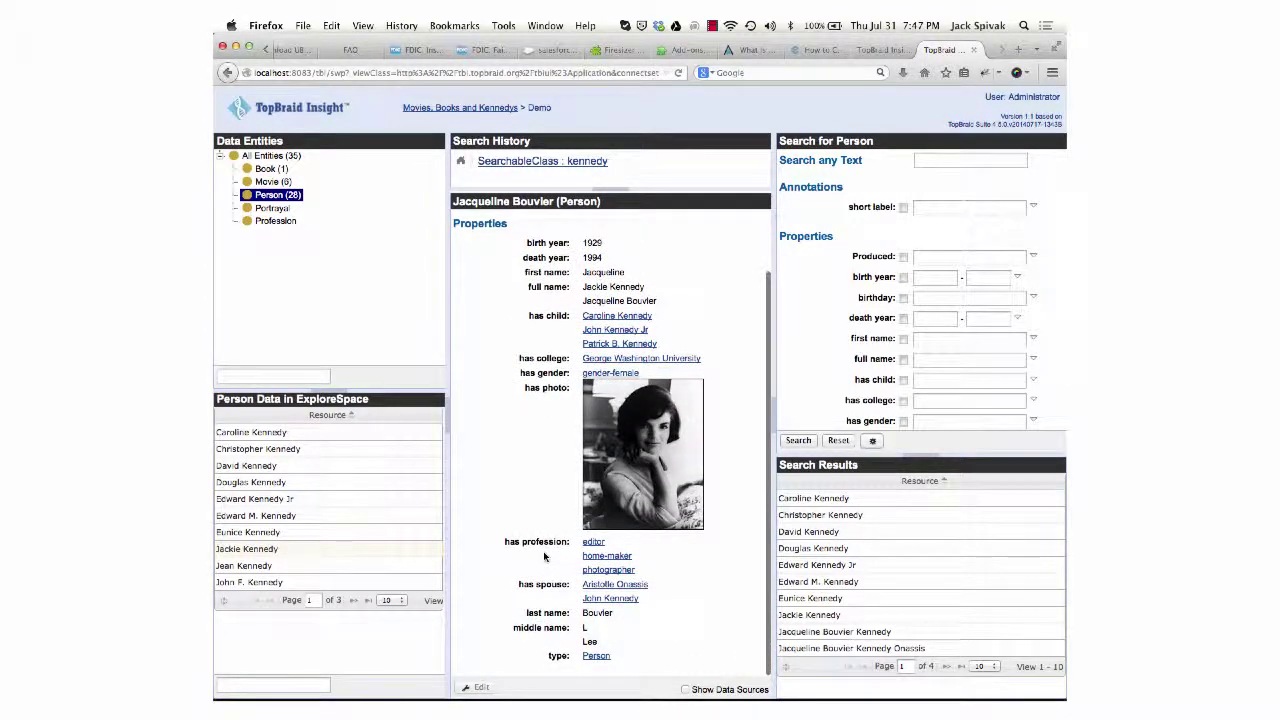
{"action": "scroll", "coordinate": [544, 557], "scroll_direction": "up", "scroll_amount": 3}
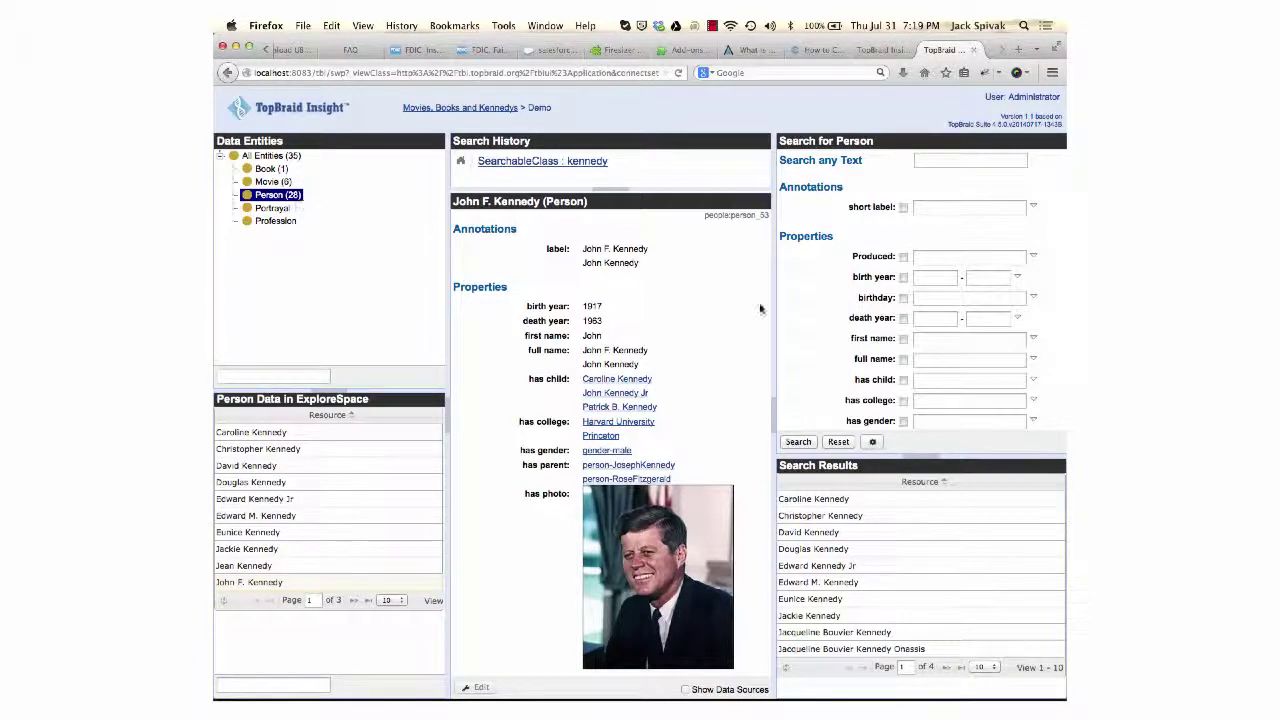
- Add a nested-form condition on has profession to the Person search, with the profession name "senator"
{"action": "scroll", "coordinate": [897, 325], "scroll_direction": "down", "scroll_amount": 1}
{"action": "scroll", "coordinate": [897, 325], "scroll_direction": "down", "scroll_amount": 5}
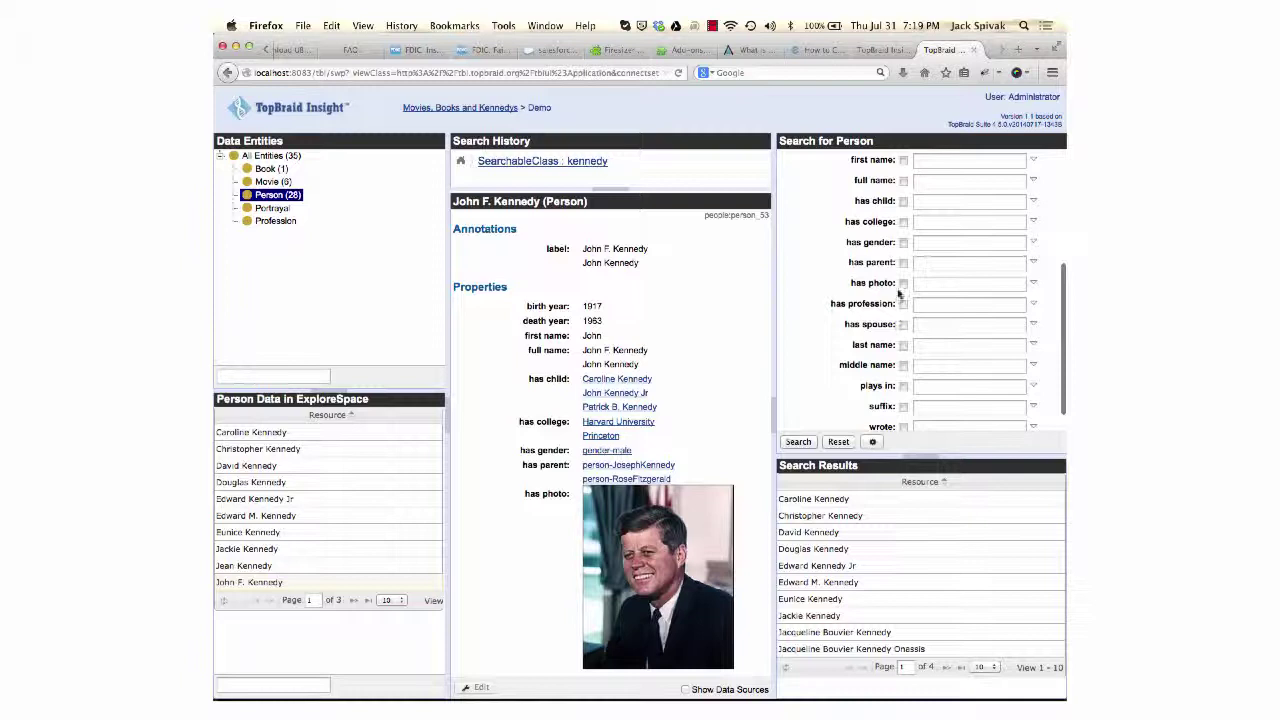
{"action": "left_click", "coordinate": [903, 304]}
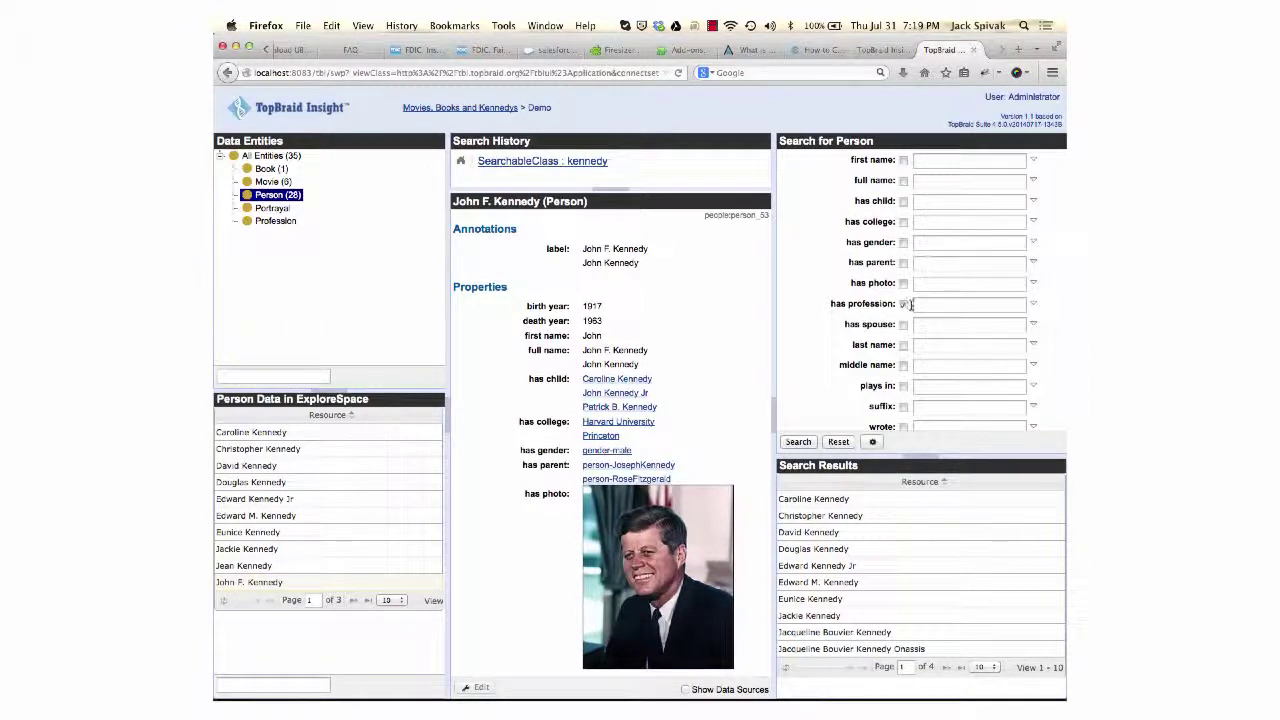
{"action": "left_click", "coordinate": [1035, 305]}
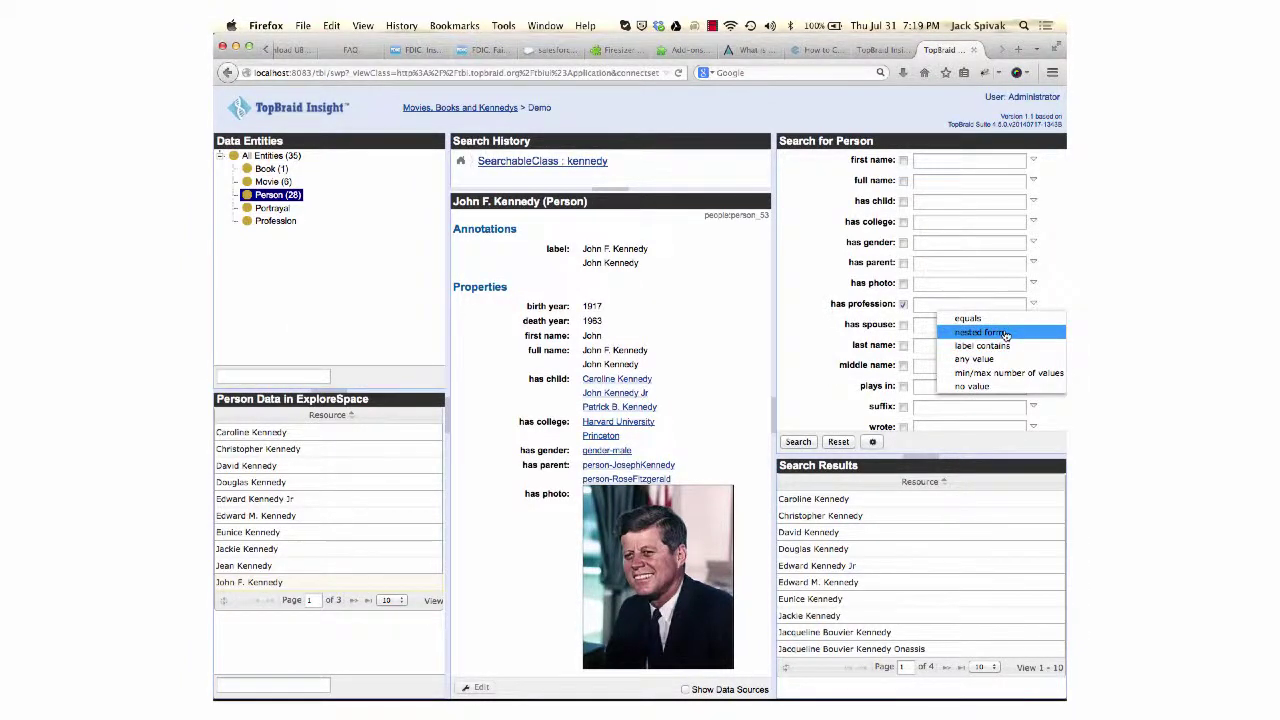
{"action": "left_click", "coordinate": [1006, 333]}
{"action": "left_click", "coordinate": [962, 396]}
{"action": "type", "text": "senator"}
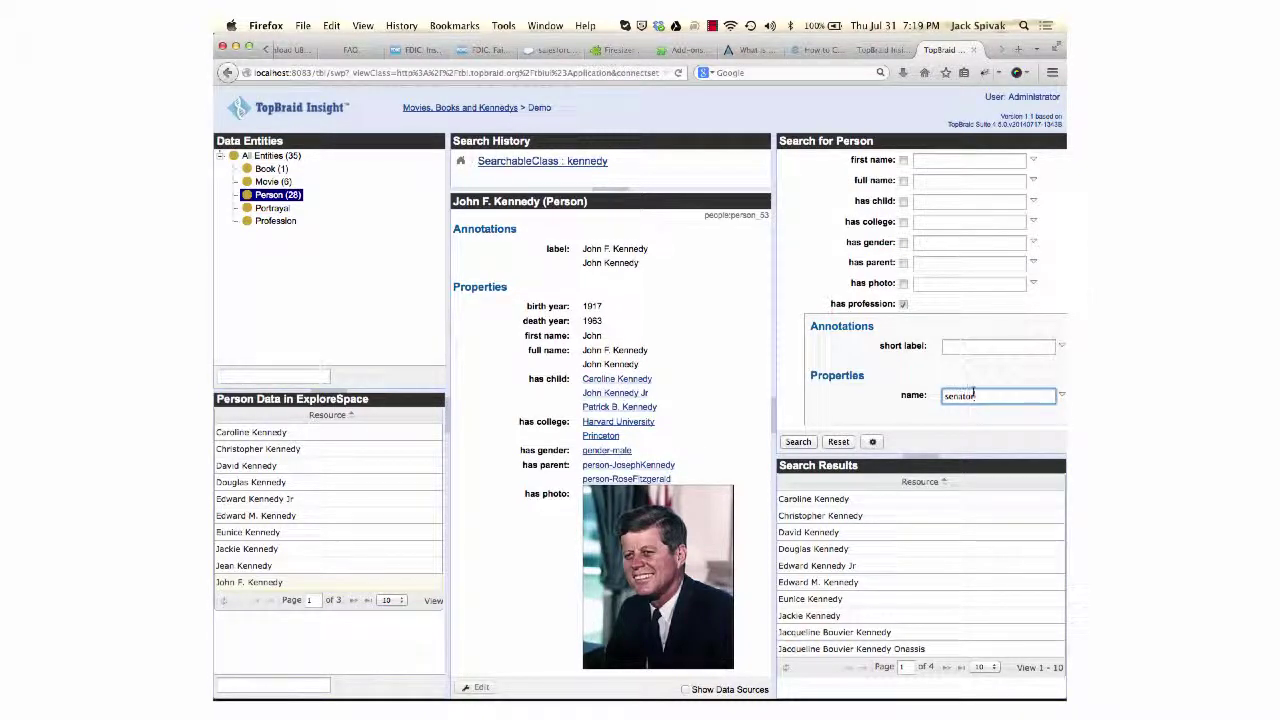
- Add a nested form for the wrote property to the Person search and set its bookTitle to any value
{"action": "scroll", "coordinate": [956, 408], "scroll_direction": "down", "scroll_amount": 3}
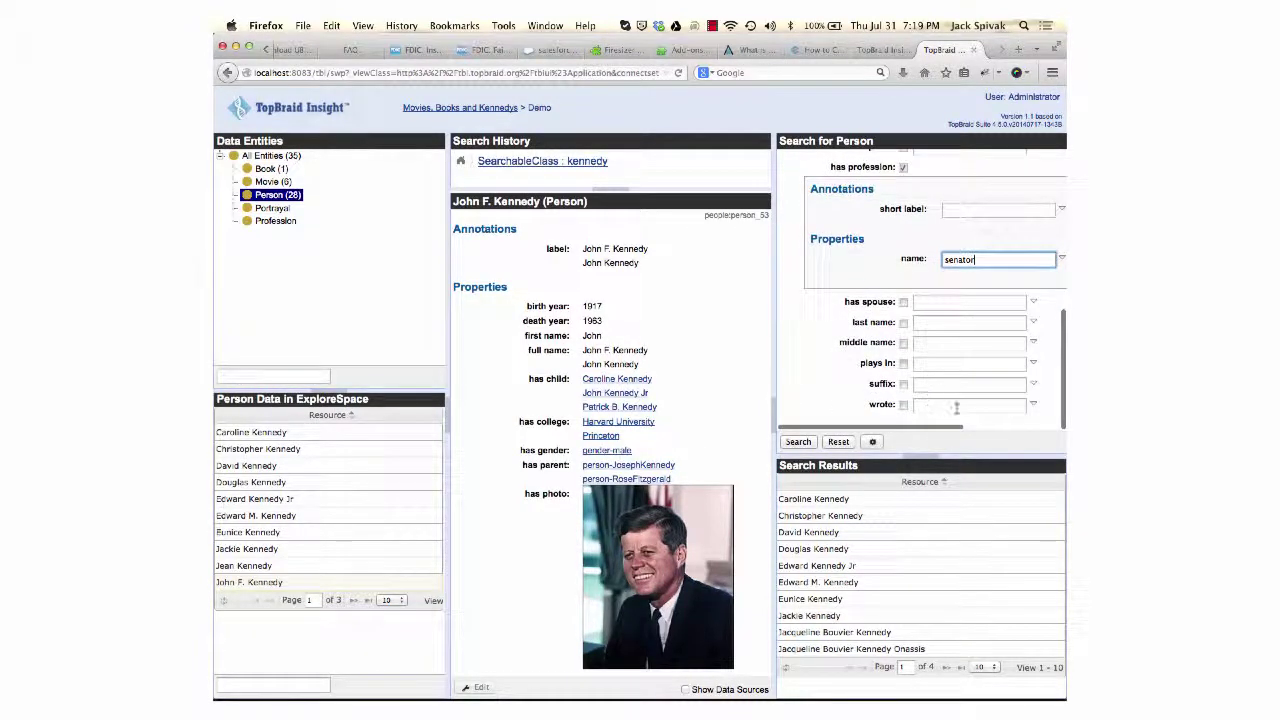
{"action": "left_click", "coordinate": [1034, 406]}
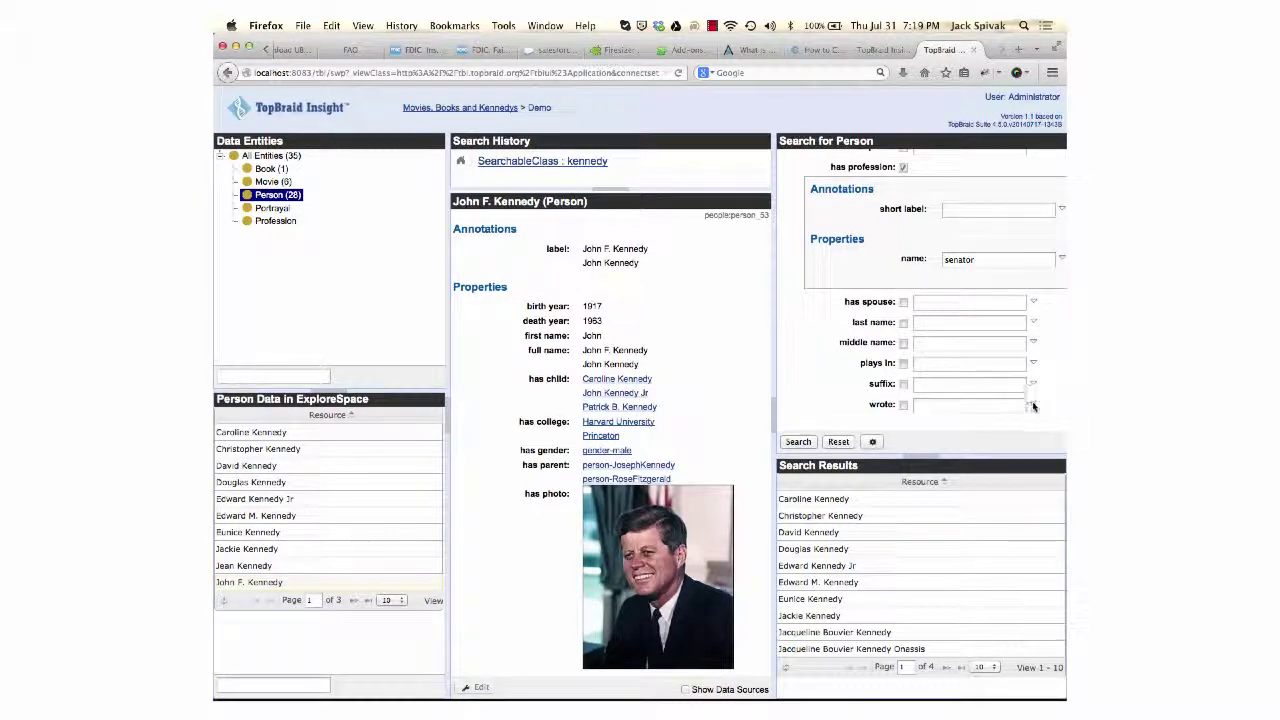
{"action": "left_click", "coordinate": [1034, 406]}
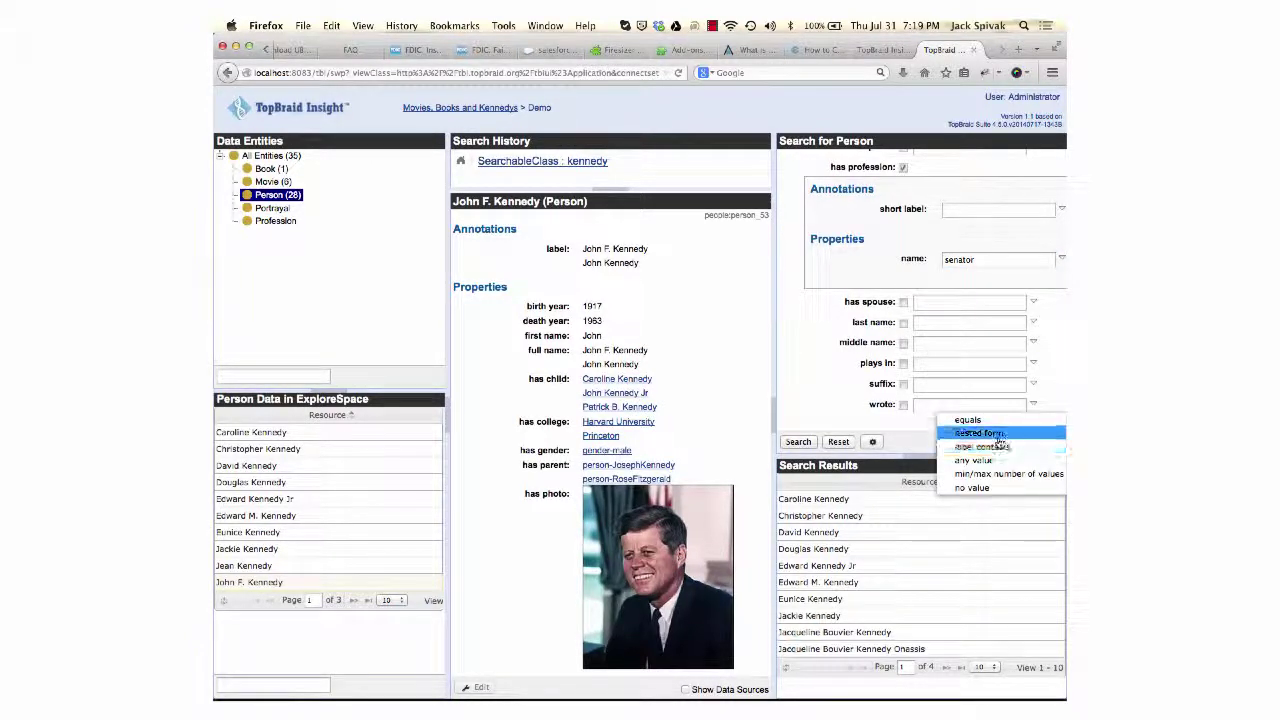
{"action": "left_click", "coordinate": [997, 435]}
{"action": "scroll", "coordinate": [996, 403], "scroll_direction": "down", "scroll_amount": 3}
{"action": "scroll", "coordinate": [996, 403], "scroll_direction": "right", "scroll_amount": 1}
{"action": "left_click", "coordinate": [1037, 363]}
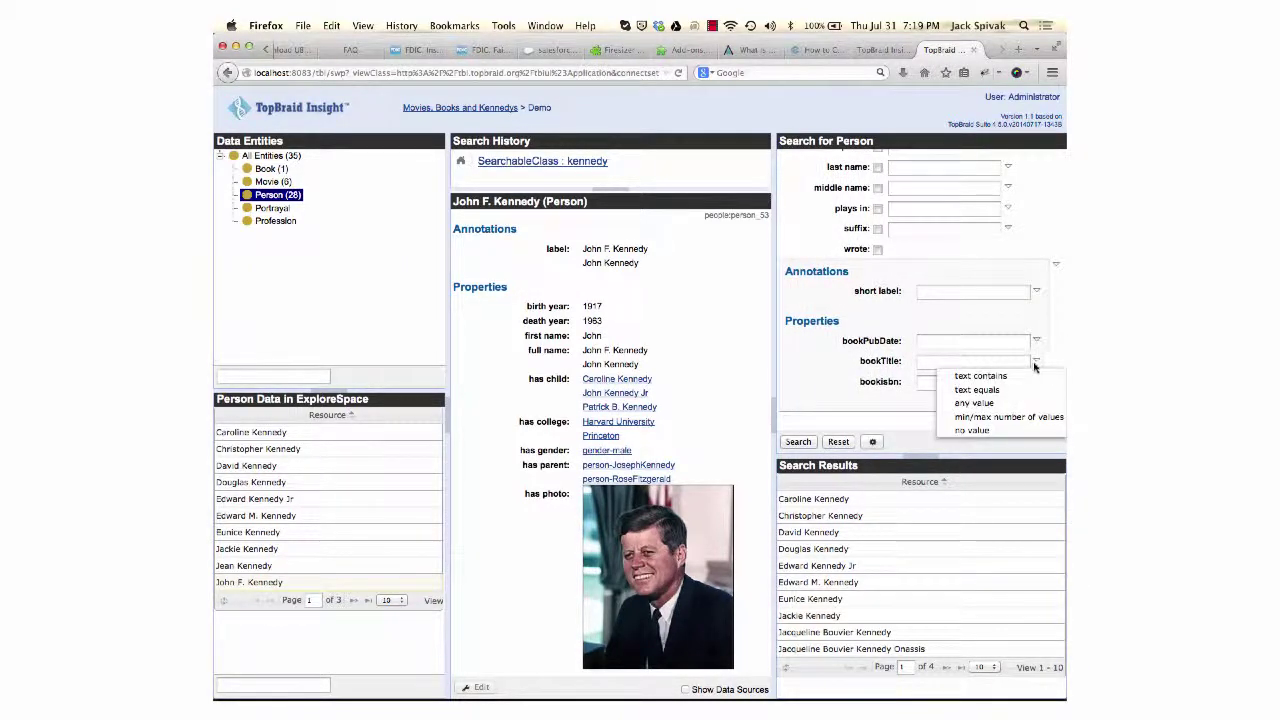
{"action": "left_click", "coordinate": [1012, 401]}
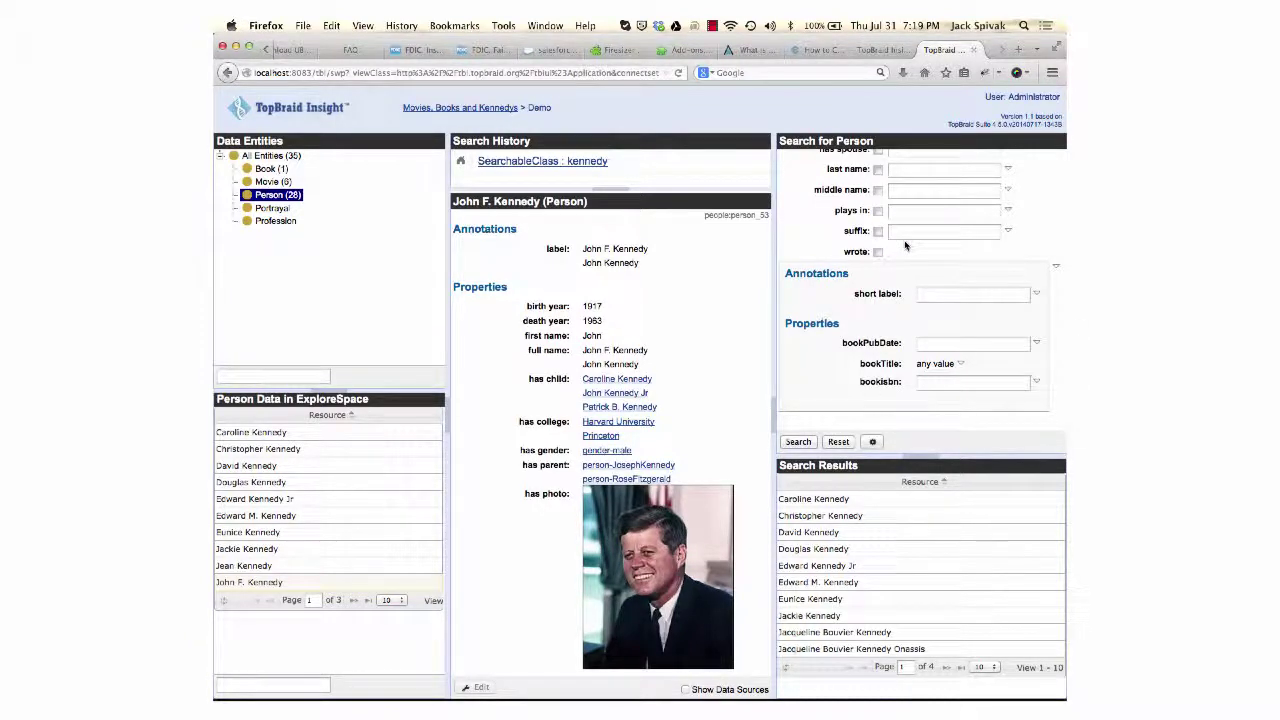
- Run the Person search for senators who wrote books and review Edward M. Kennedy's professions and written works
{"action": "left_click", "coordinate": [799, 442]}
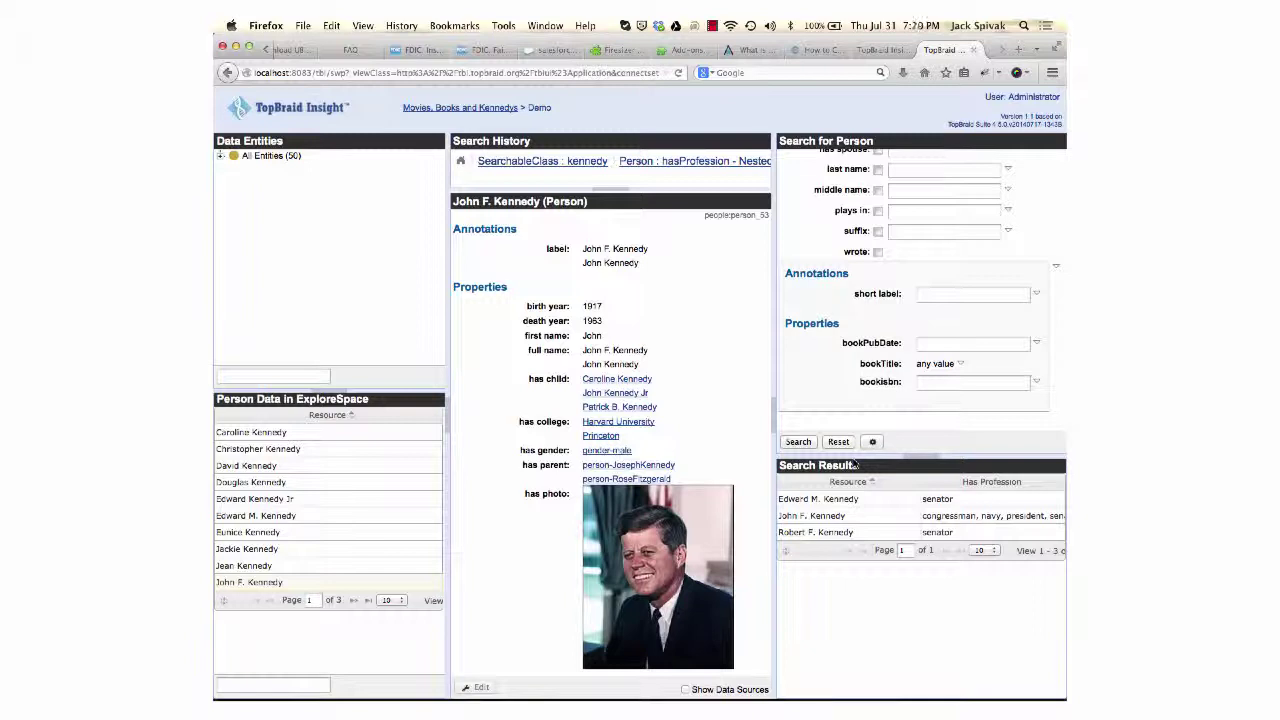
{"action": "left_click", "coordinate": [818, 498]}
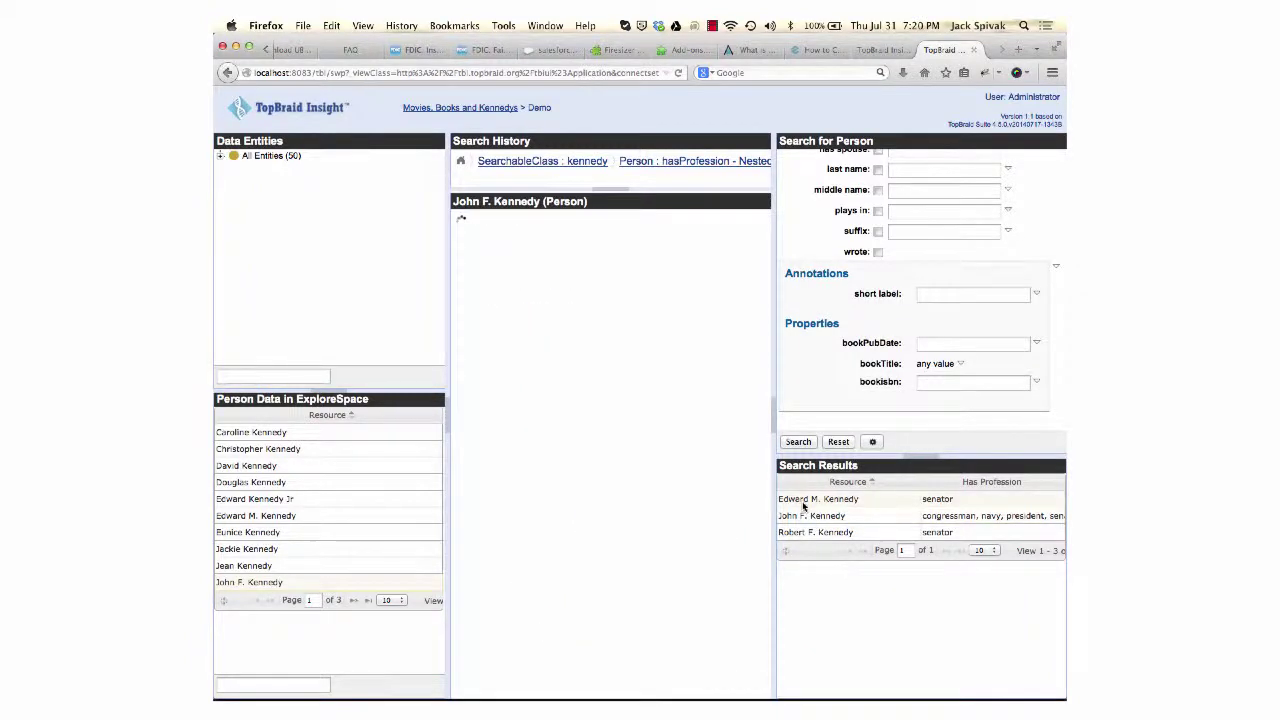
{"action": "scroll", "coordinate": [600, 606], "scroll_direction": "down", "scroll_amount": 3}
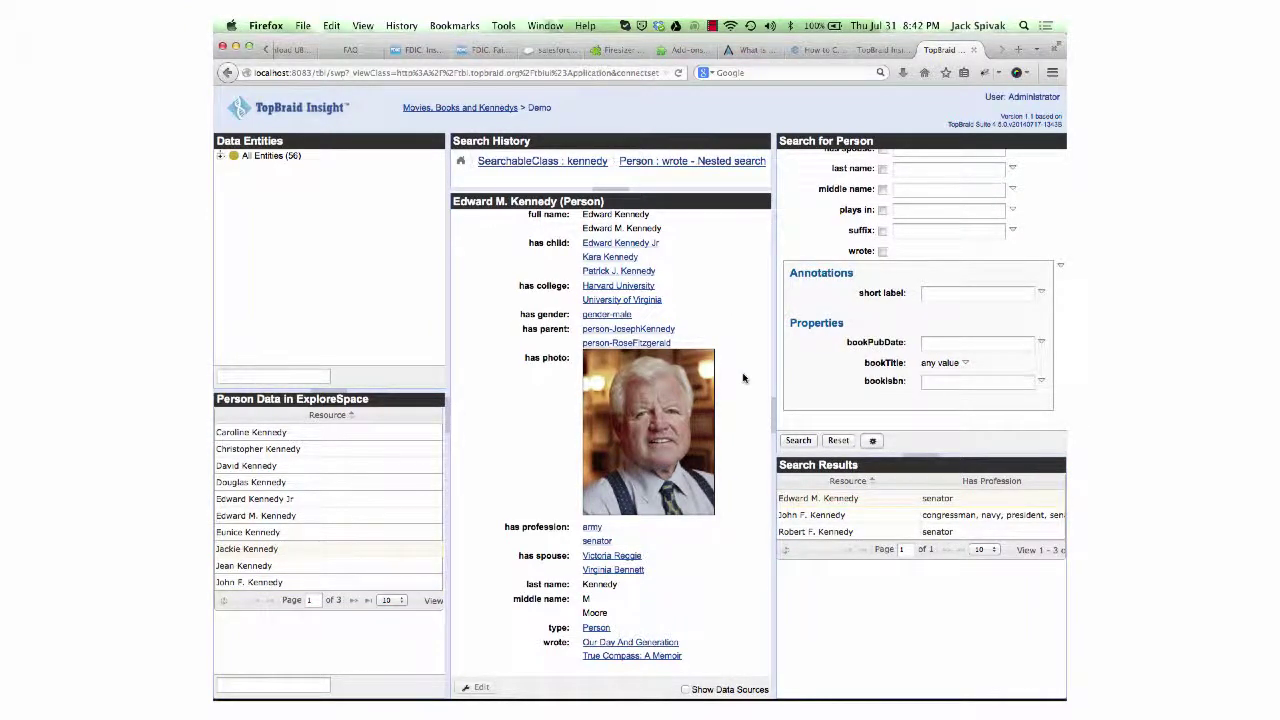
- Start a Portrayal search with a nested form on person portrayed and, within it, a nested form on has child
{"action": "left_click", "coordinate": [220, 156]}
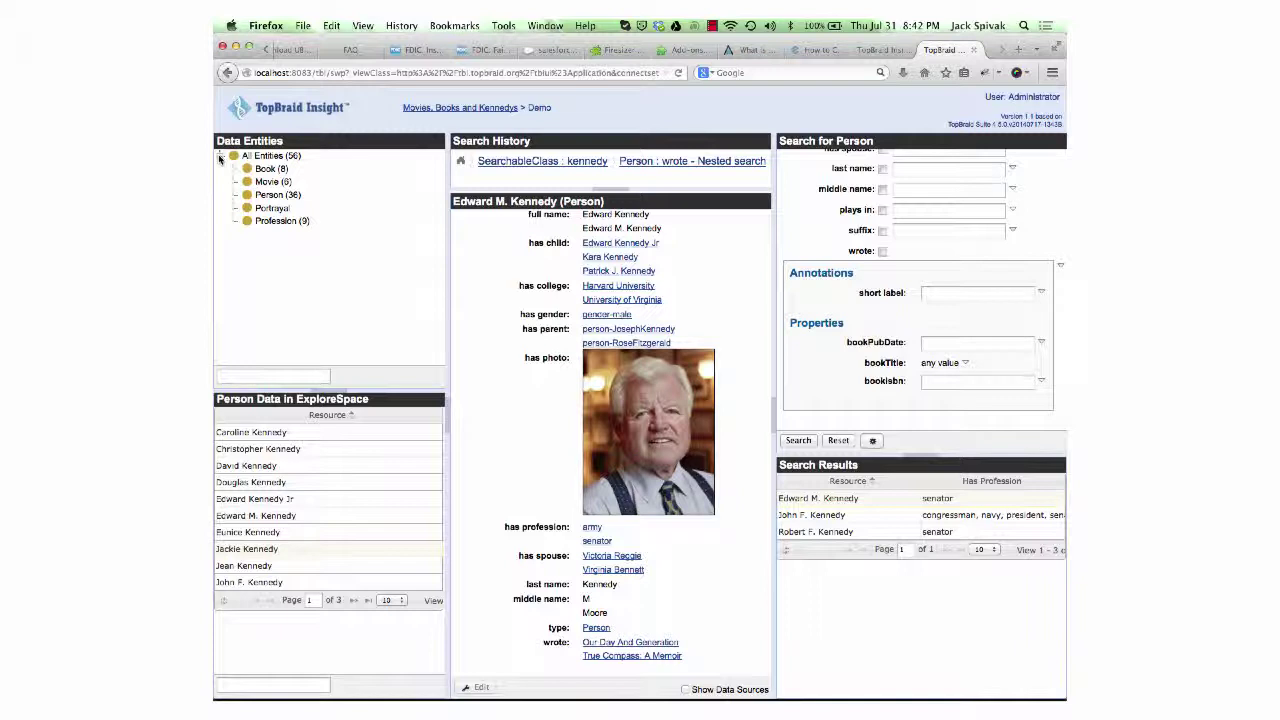
{"action": "left_click", "coordinate": [276, 211]}
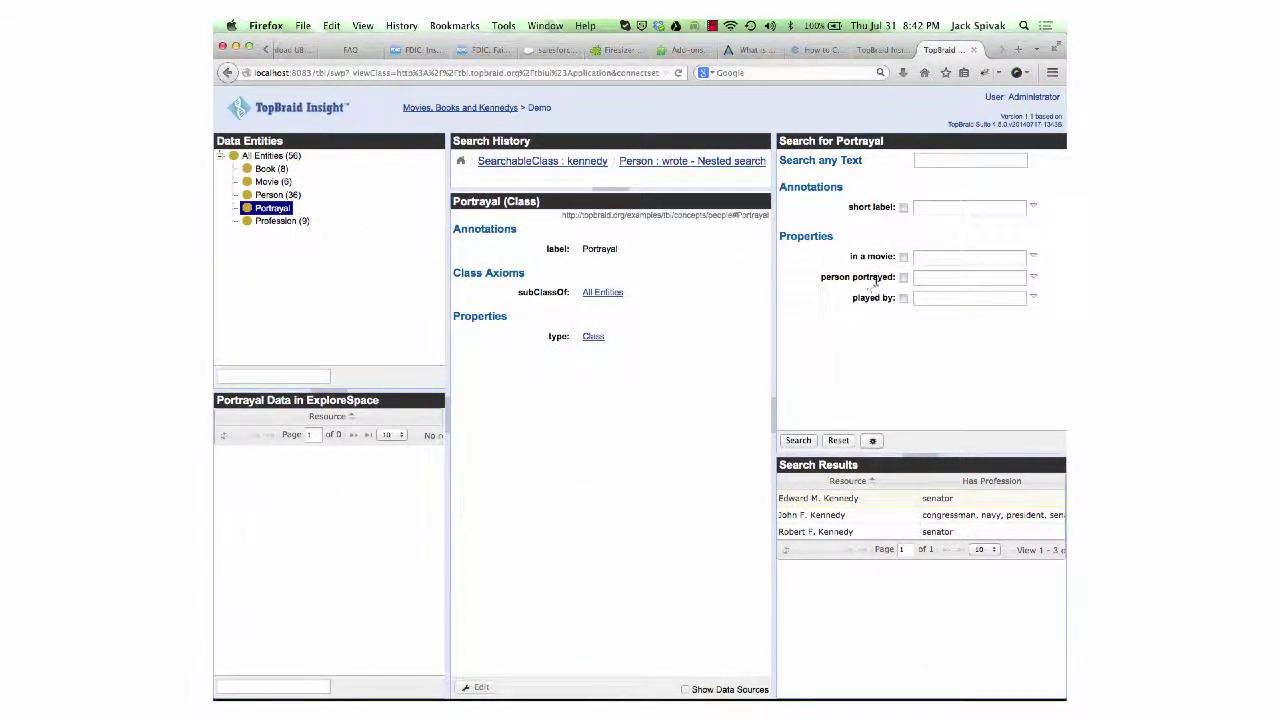
{"action": "left_click", "coordinate": [1035, 279]}
{"action": "left_click", "coordinate": [990, 304]}
{"action": "scroll", "coordinate": [921, 372], "scroll_direction": "down", "scroll_amount": 5}
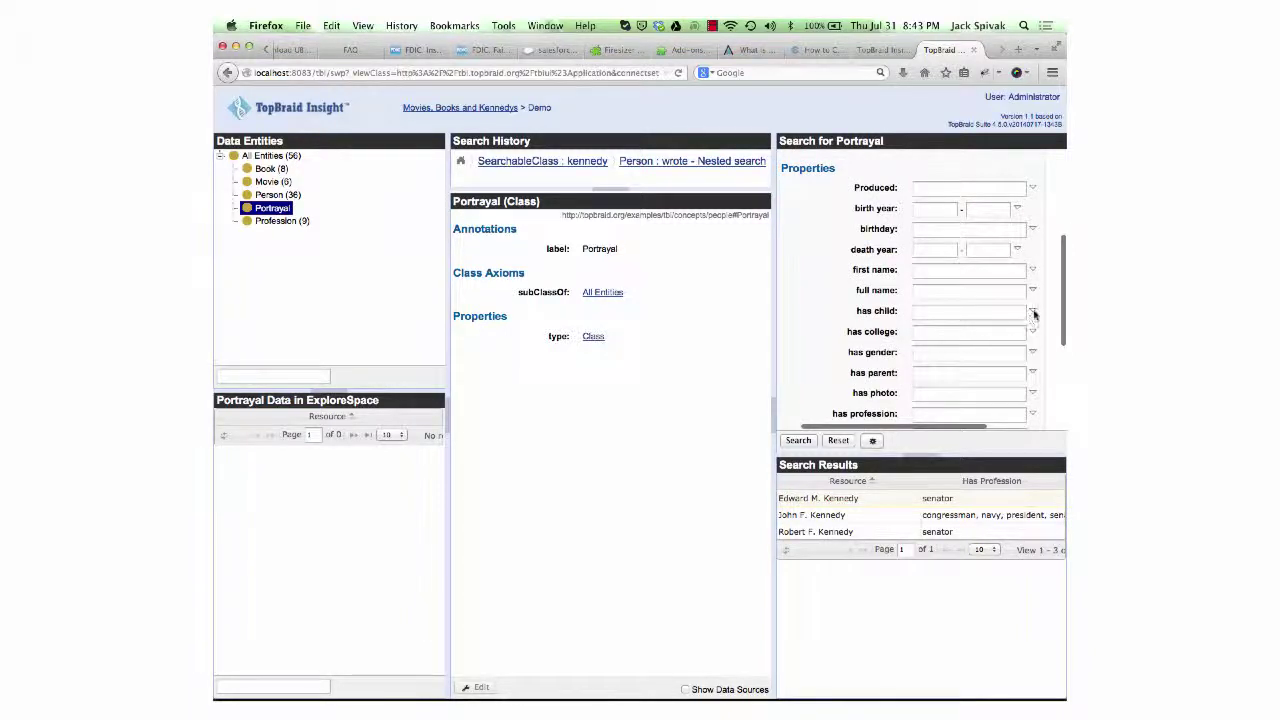
{"action": "left_click", "coordinate": [1034, 314]}
{"action": "left_click", "coordinate": [1002, 339]}
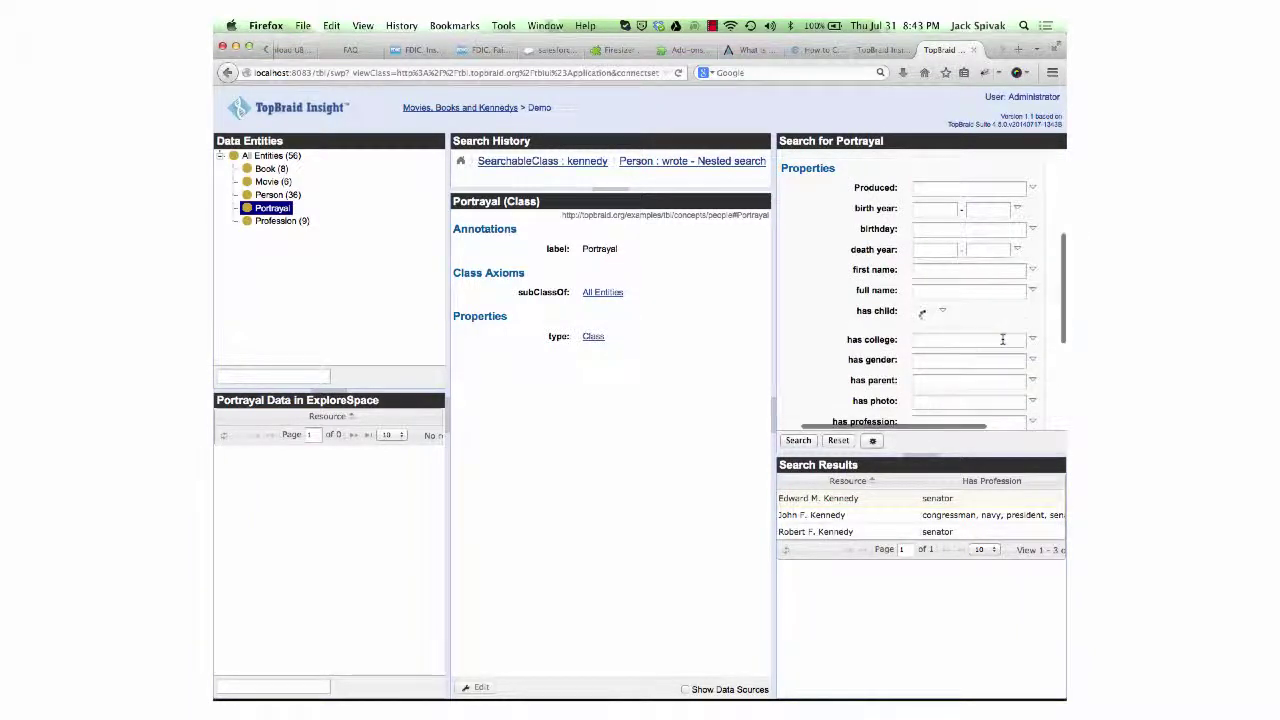
- Nest a wrote form under has child with bookTitle set to any value, and run the Portrayal search
{"action": "scroll", "coordinate": [972, 366], "scroll_direction": "down", "scroll_amount": 6}
{"action": "scroll", "coordinate": [972, 368], "scroll_direction": "down", "scroll_amount": 2}
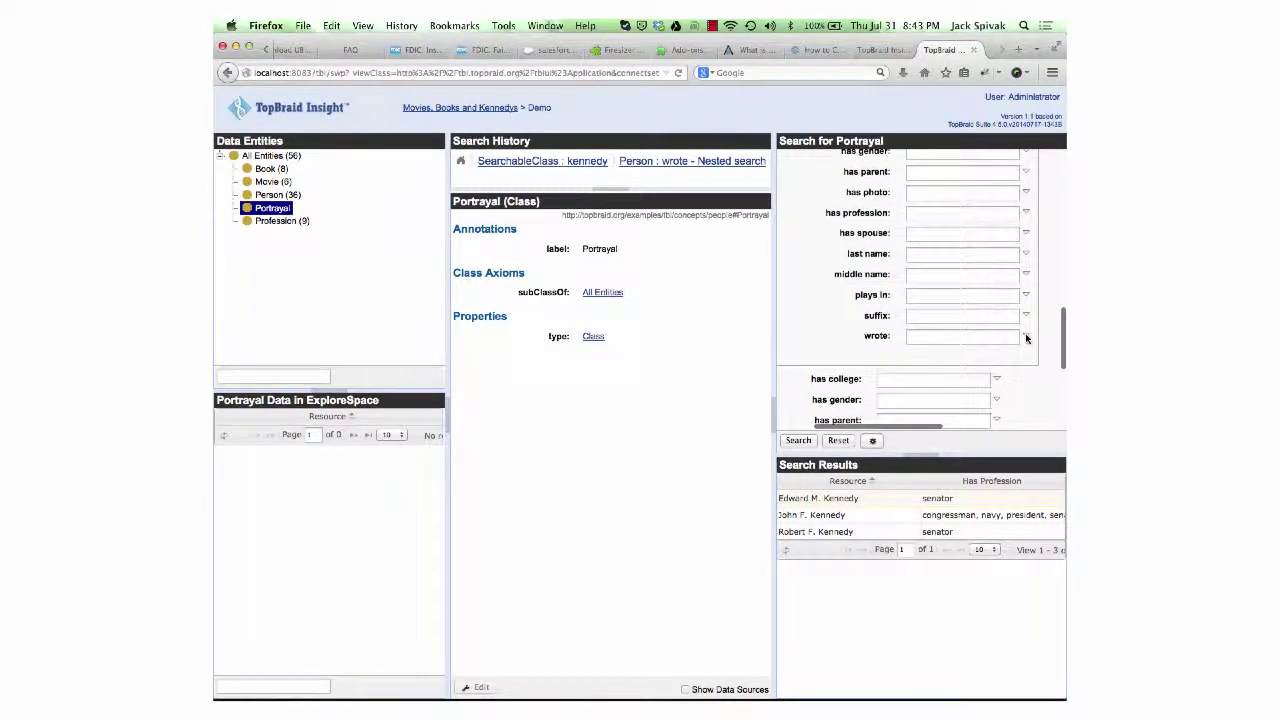
{"action": "left_click", "coordinate": [1026, 338]}
{"action": "left_click", "coordinate": [998, 364]}
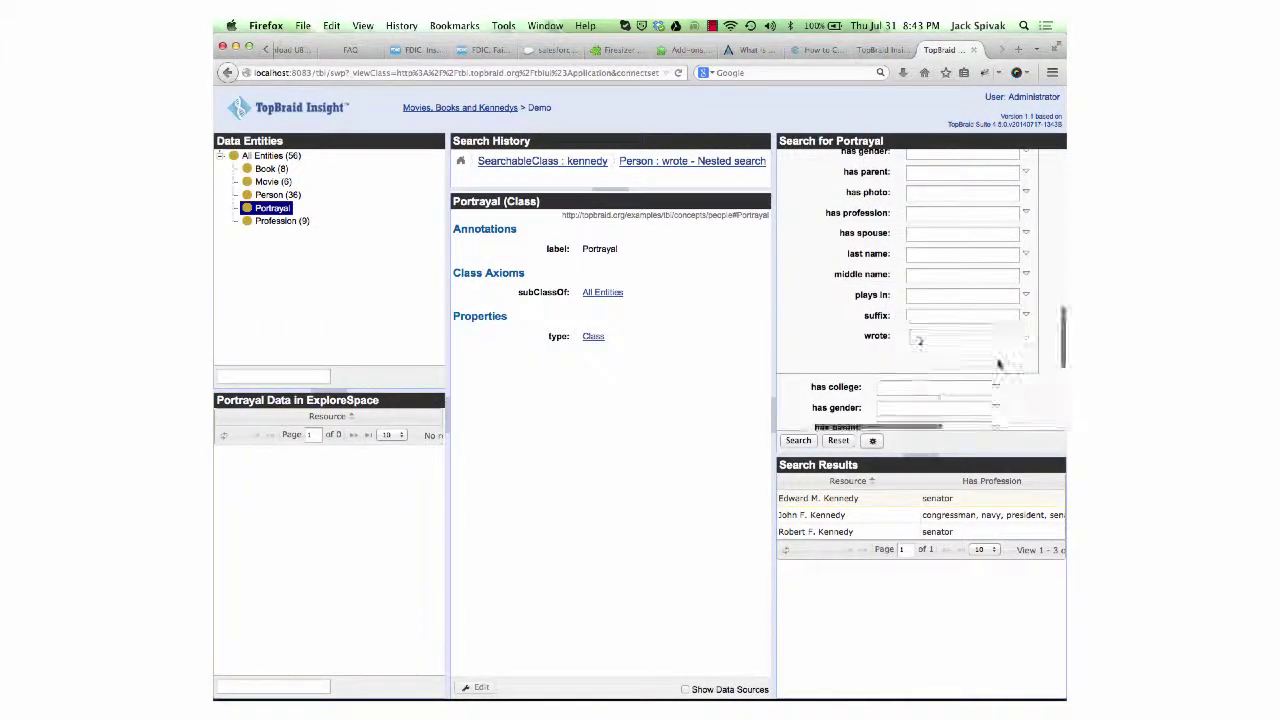
{"action": "scroll", "coordinate": [995, 358], "scroll_direction": "down", "scroll_amount": 4}
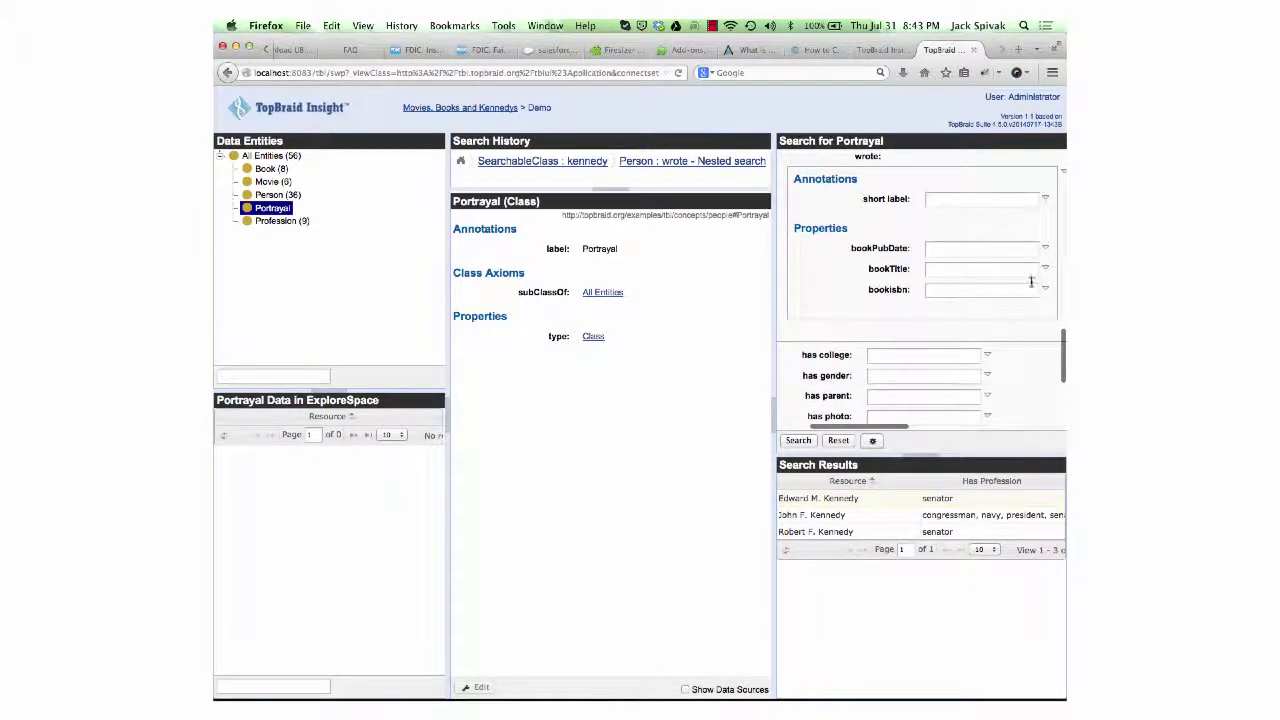
{"action": "left_click", "coordinate": [1047, 271]}
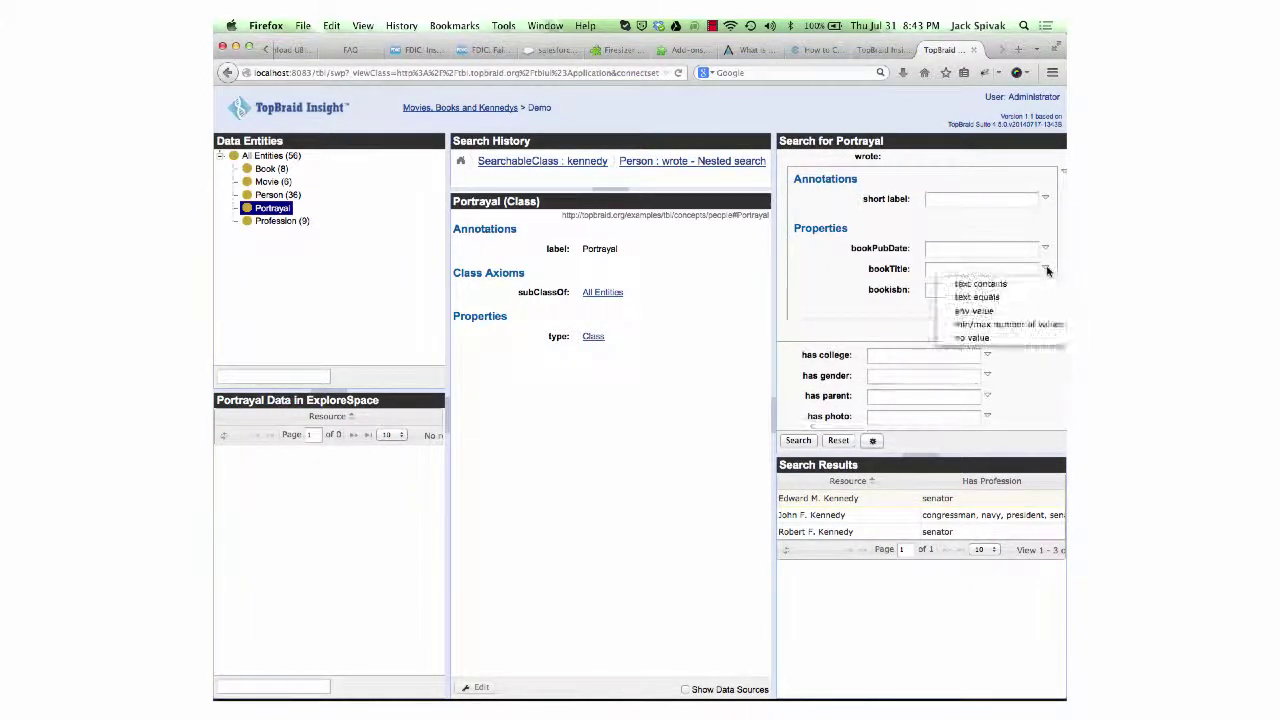
{"action": "left_click", "coordinate": [995, 306]}
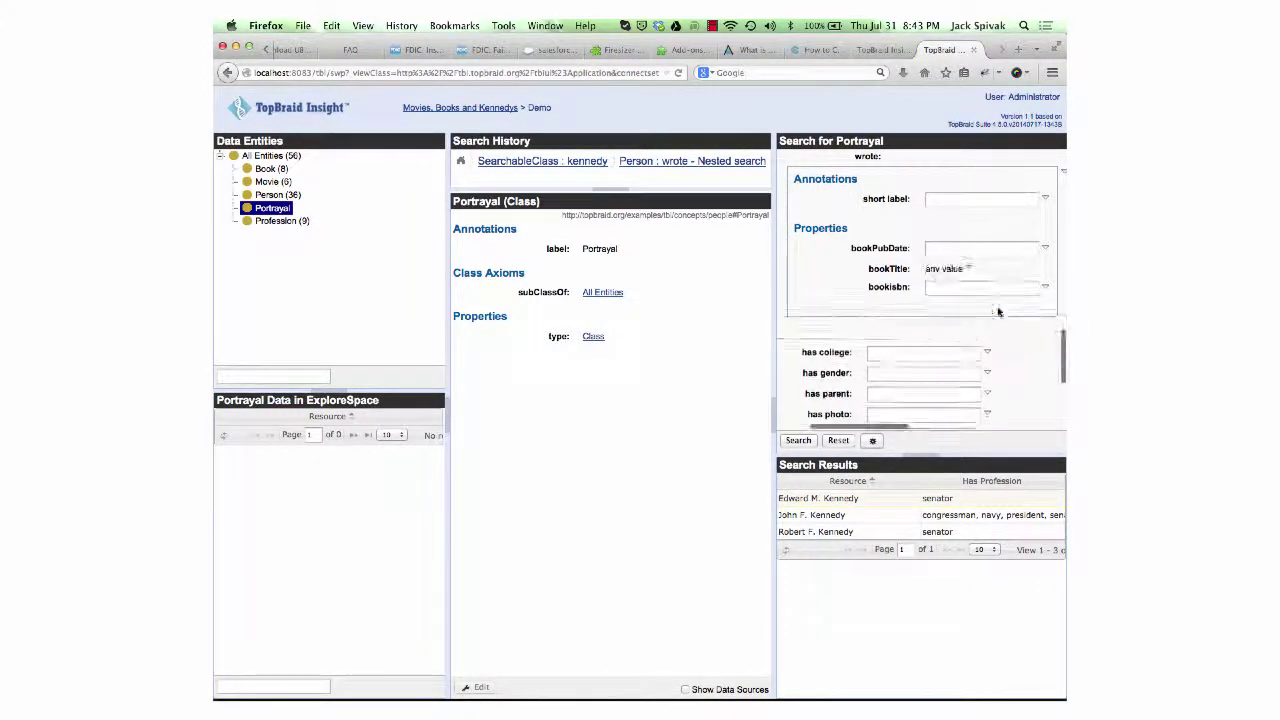
{"action": "left_click", "coordinate": [798, 441]}
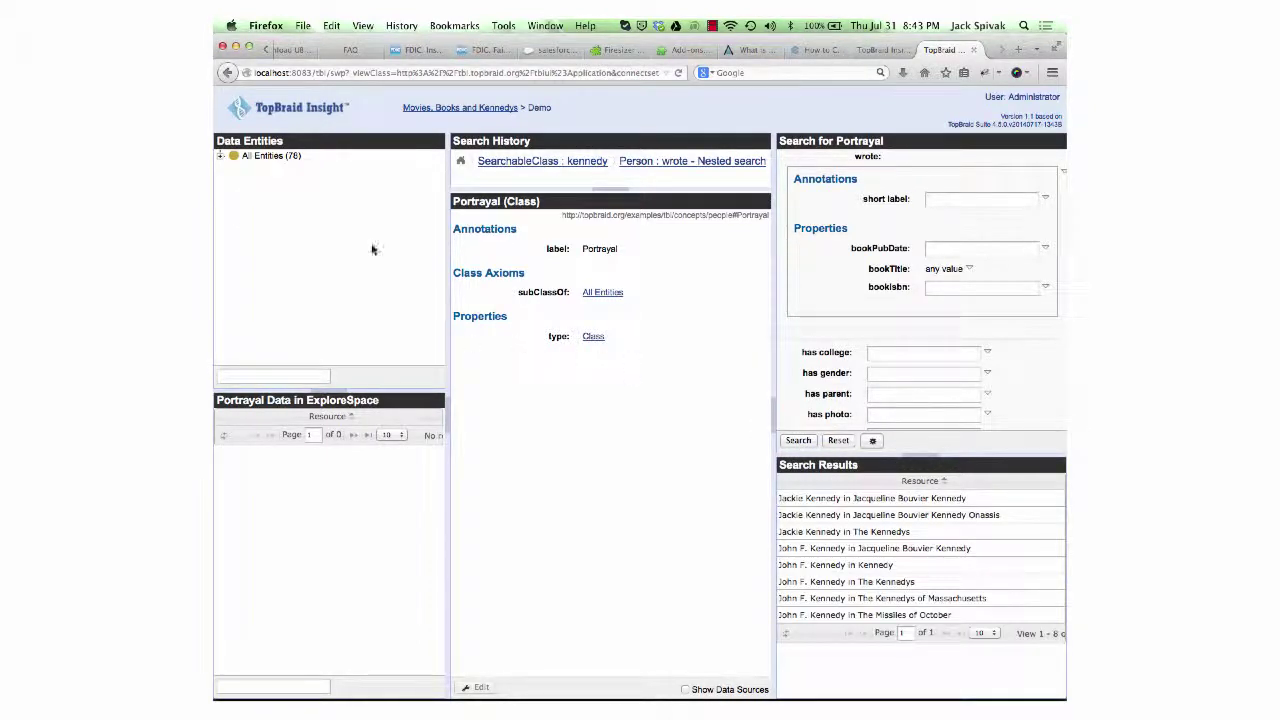
- Review the expanded entity classes and trace the "John F. Kennedy in Kennedy" portrayal through the person portrayed to his child Caroline Kennedy
{"action": "left_click", "coordinate": [220, 157]}
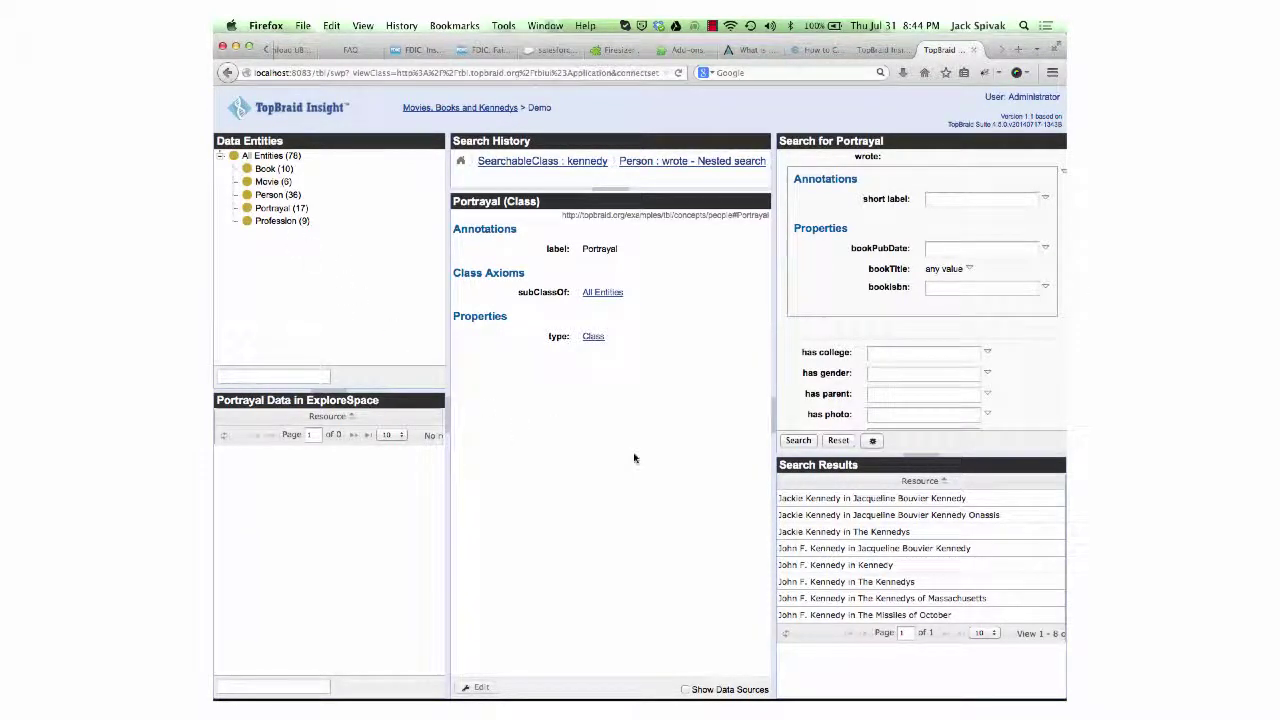
{"action": "left_click", "coordinate": [792, 565]}
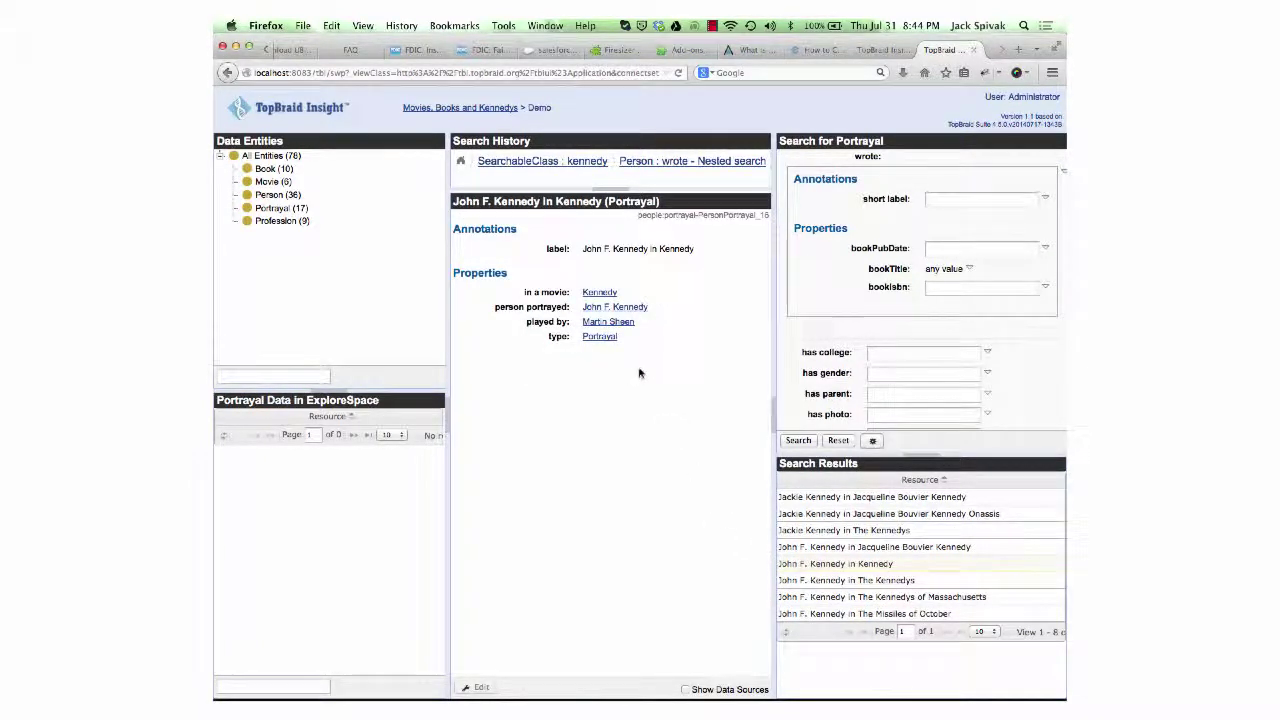
{"action": "left_click", "coordinate": [633, 310]}
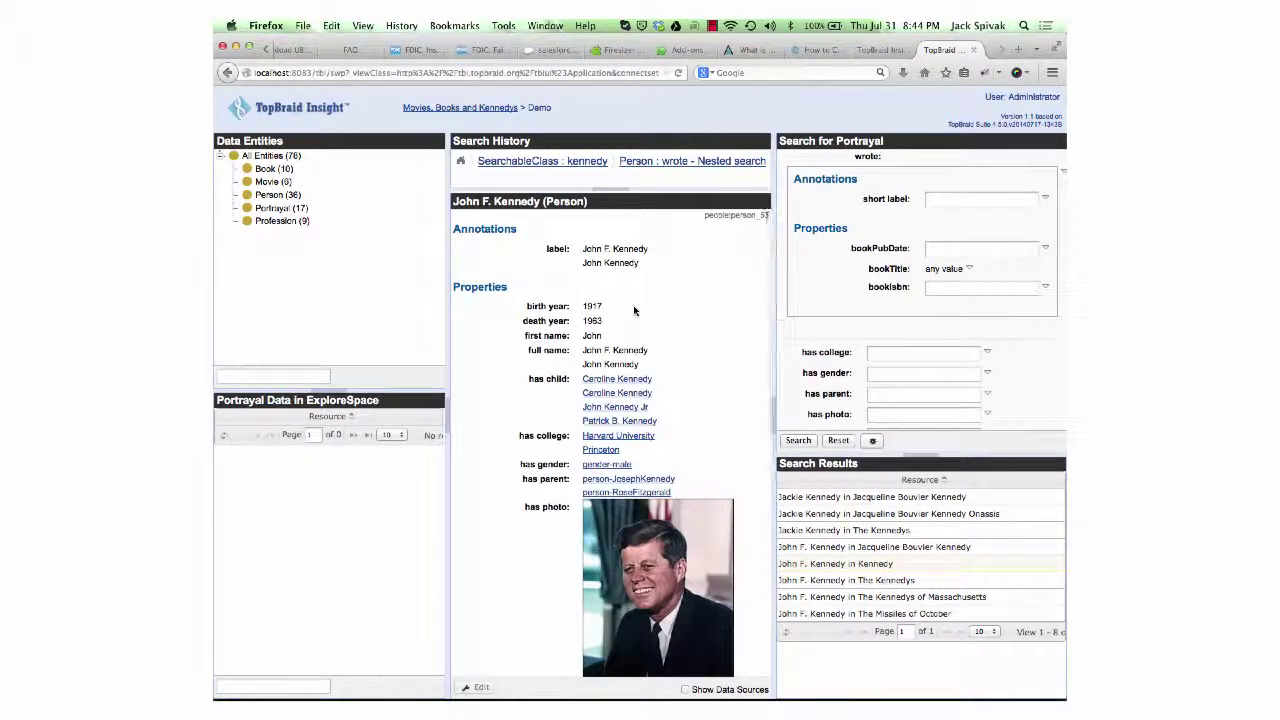
{"action": "left_click", "coordinate": [630, 381]}
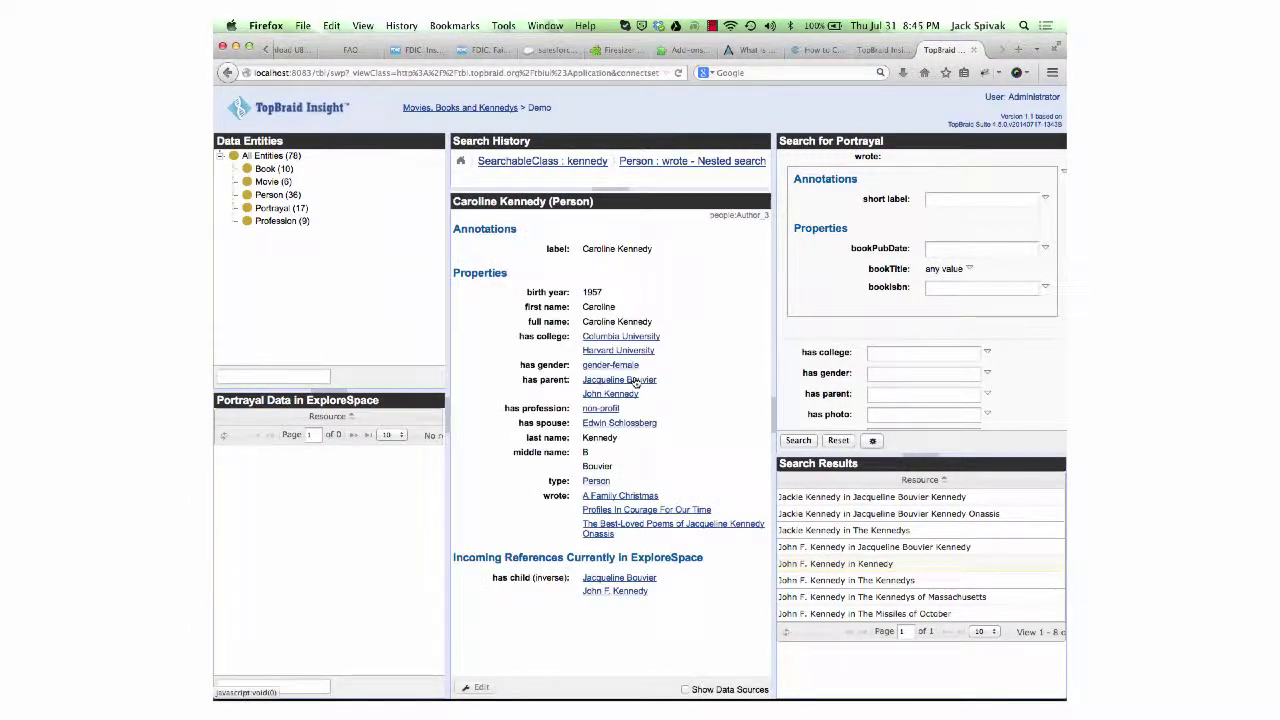